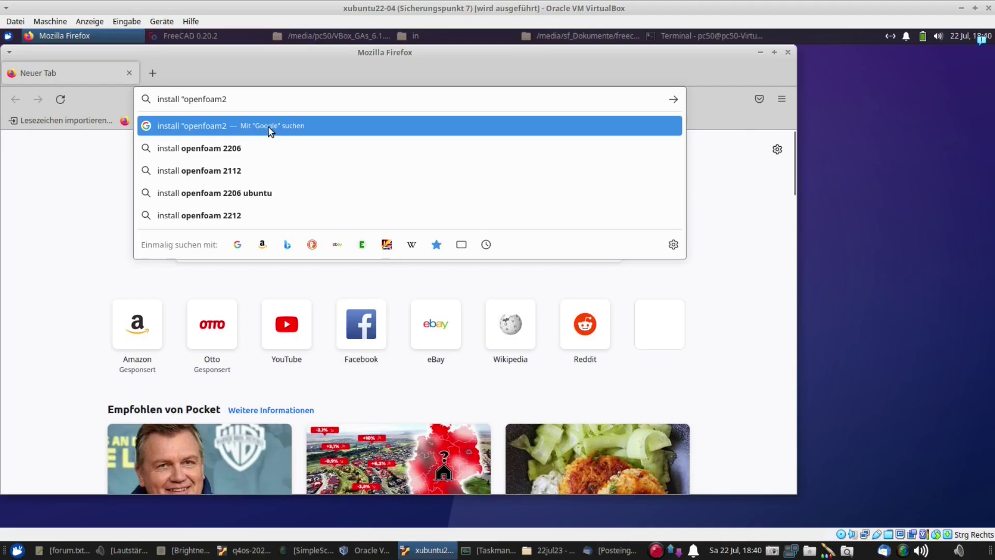
Step: Enter the Firefox search query install "openfoam2212-default"
{"action": "type", "text": "212"}
{"action": "type", "text": "-default\""}
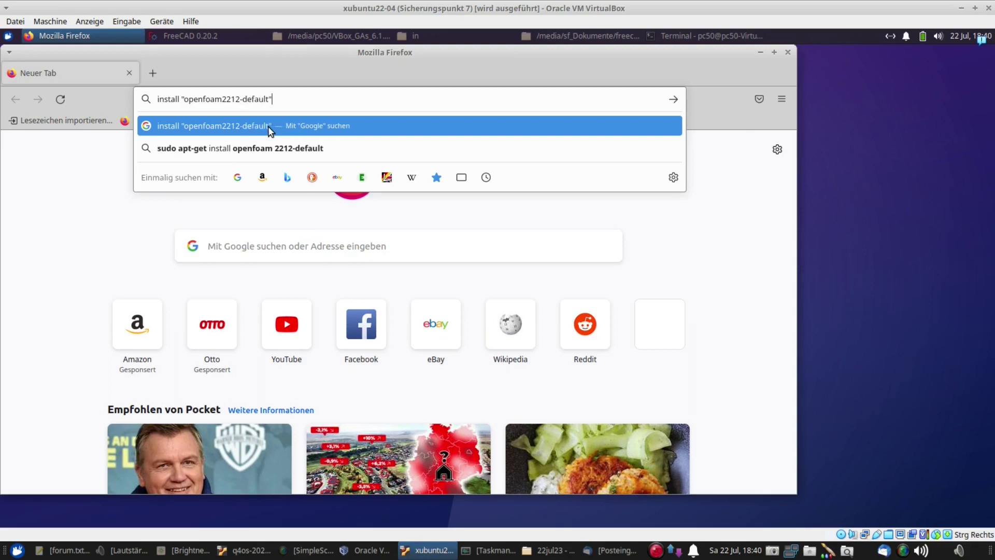
Step: Open OpenFOAM GitLab issue #2453 from the results in a new tab and select its curl repository command
{"action": "key", "text": "Return"}
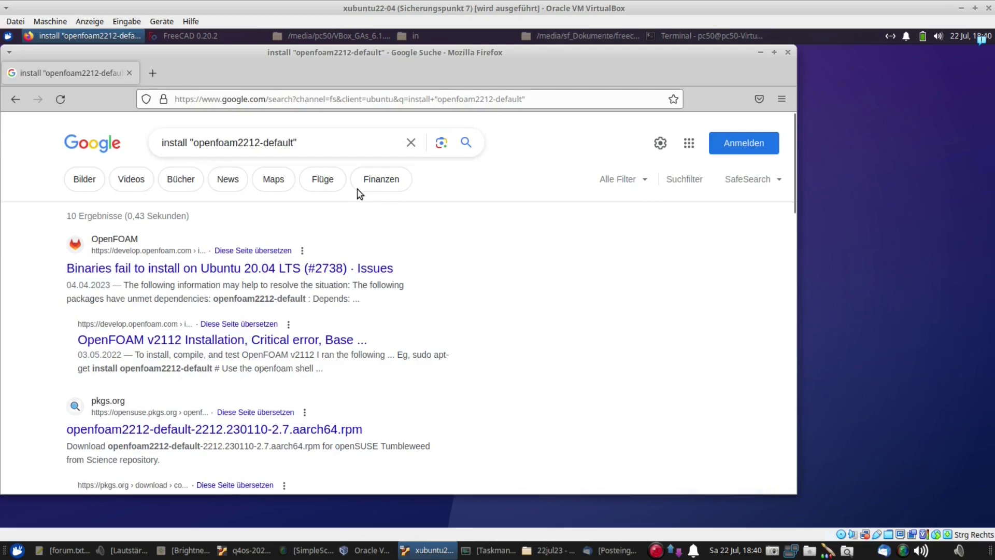
{"action": "right_click", "coordinate": [252, 343]}
{"action": "left_click", "coordinate": [286, 351]}
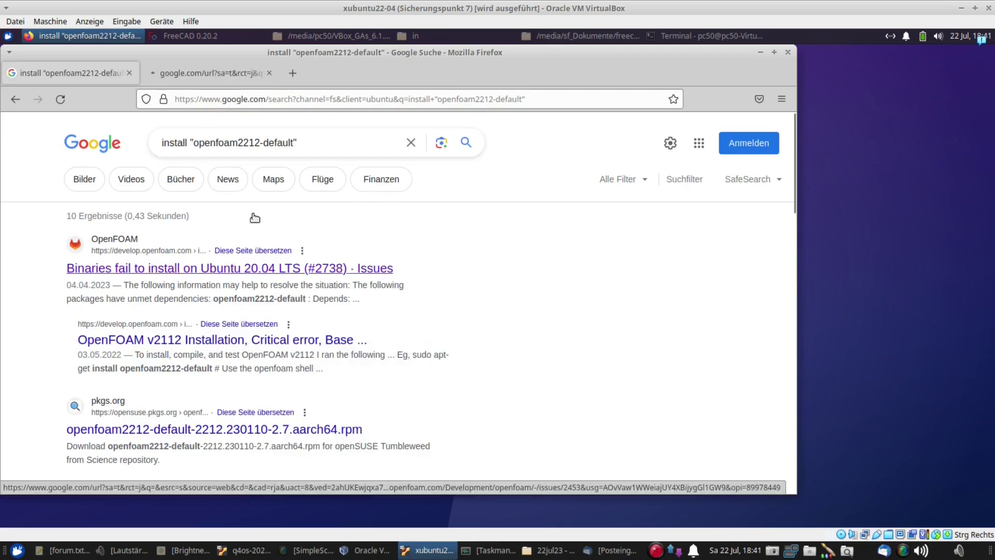
{"action": "left_click", "coordinate": [203, 74]}
{"action": "left_click_drag", "start_coordinate": [794, 145], "coordinate": [794, 303]}
{"action": "left_click_drag", "start_coordinate": [522, 320], "coordinate": [216, 322]}
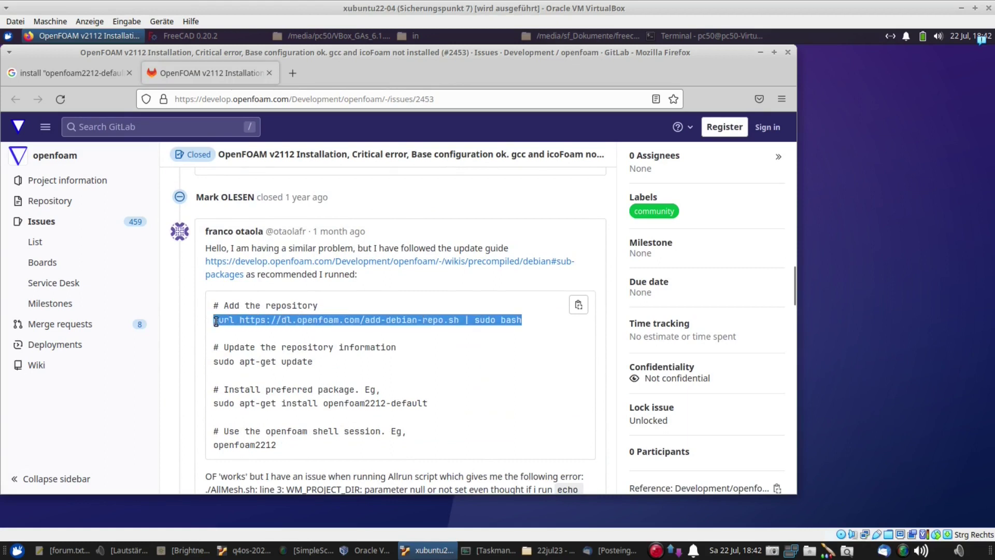
Step: Copy the curl add-debian-repo command and run it in a new Terminal
{"action": "right_click", "coordinate": [217, 321]}
{"action": "left_click", "coordinate": [235, 329]}
{"action": "right_click", "coordinate": [841, 259]}
{"action": "left_click", "coordinate": [857, 346]}
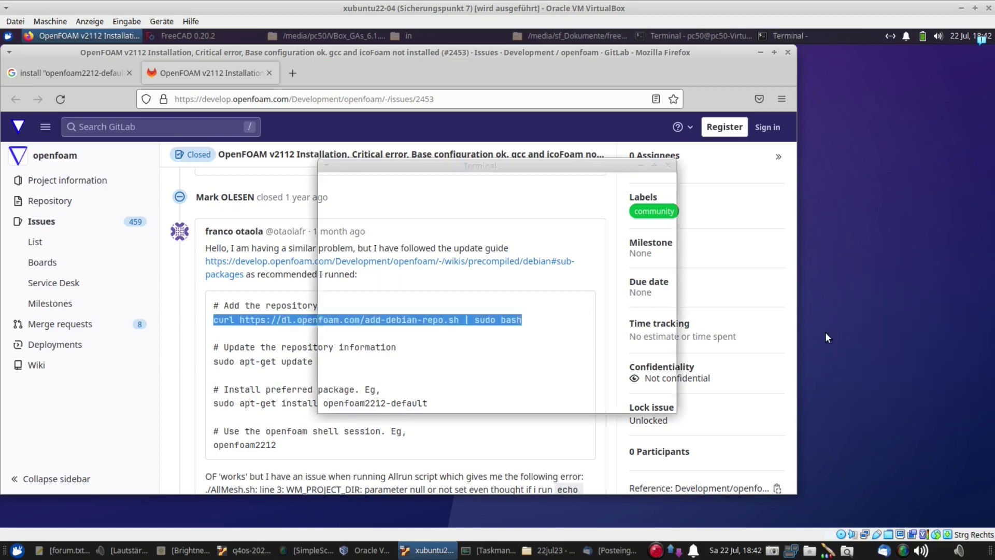
{"action": "right_click", "coordinate": [606, 255]}
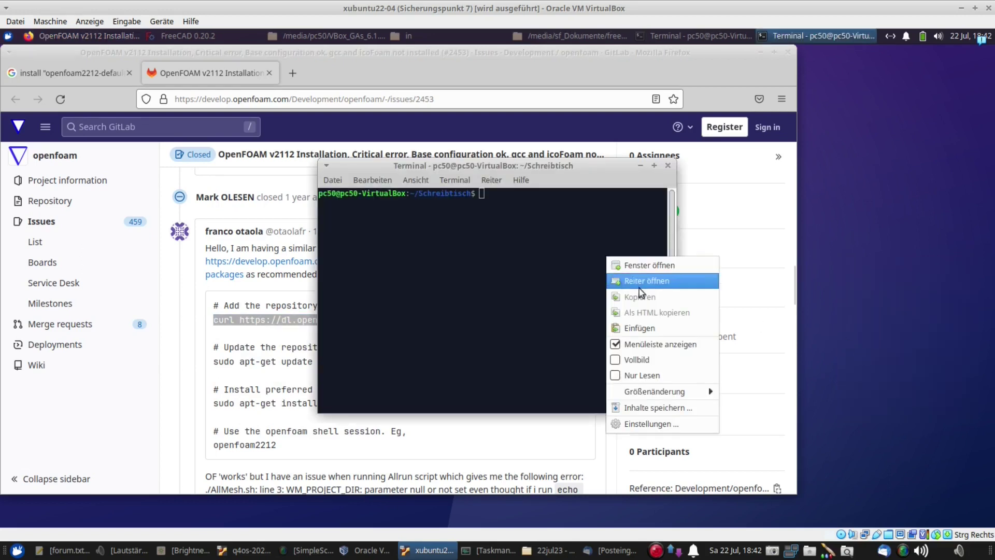
{"action": "left_click", "coordinate": [647, 327]}
{"action": "key", "text": "Return"}
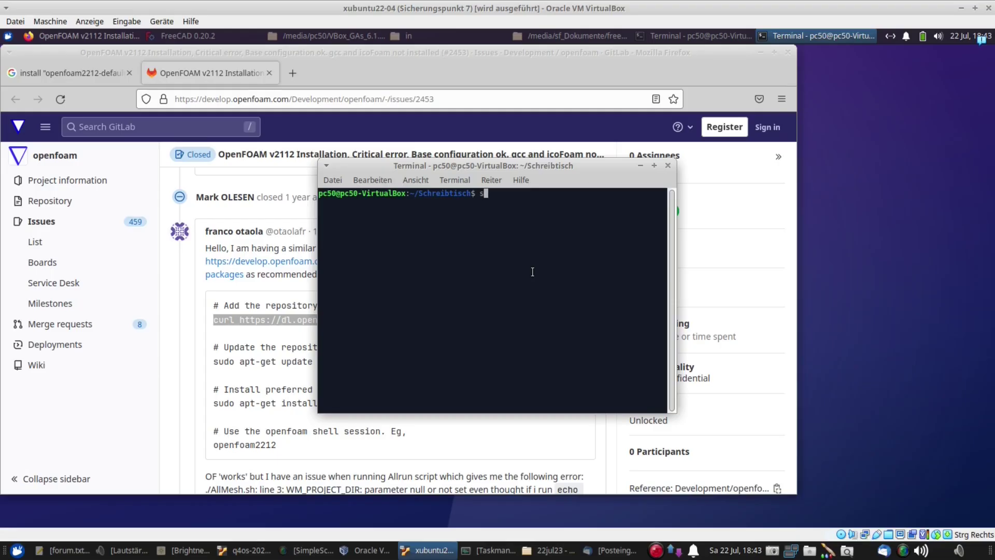
Step: Run sudo apt-get update, then install curl with sudo apt install curl, confirming with J
{"action": "type", "text": "udo apt"}
{"action": "type", "text": "-g"}
{"action": "type", "text": "et update"}
{"action": "key", "text": "Return"}
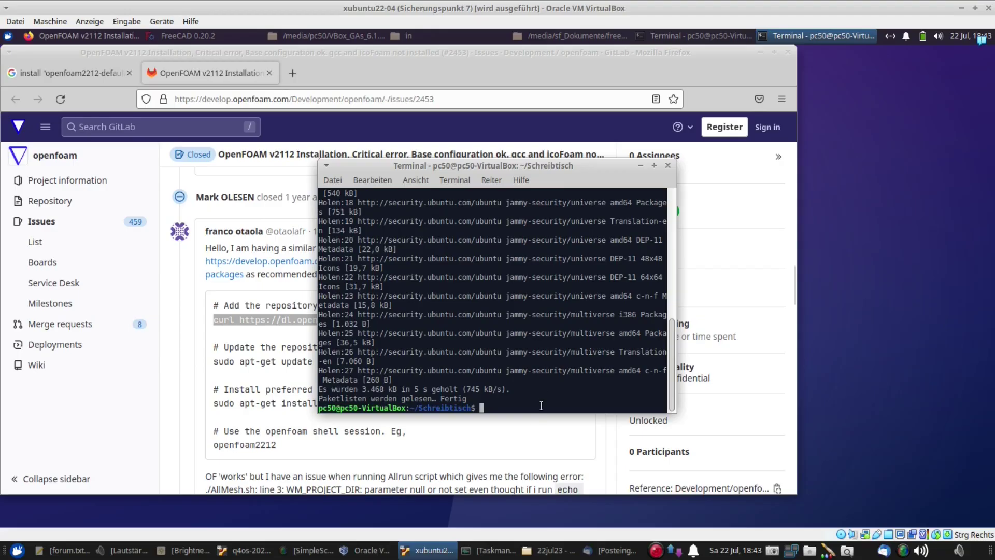
{"action": "right_click", "coordinate": [540, 412]}
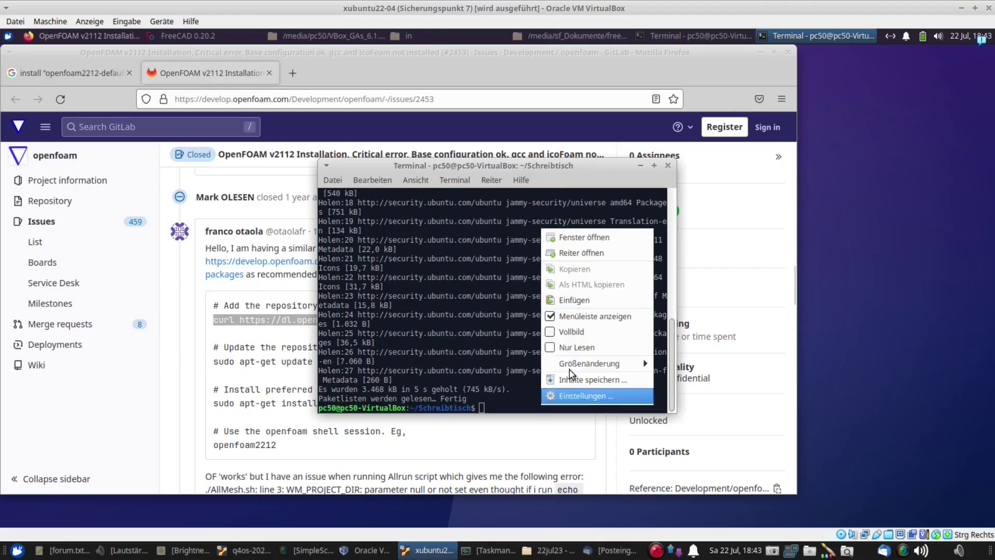
{"action": "left_click", "coordinate": [584, 302]}
{"action": "key", "text": "Return"}
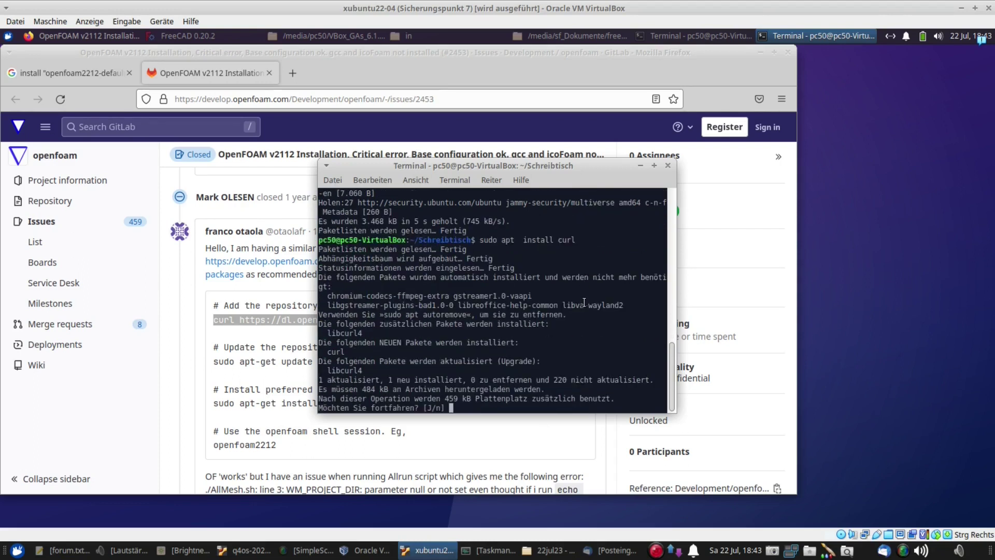
{"action": "type", "text": "J"}
{"action": "key", "text": "Return"}
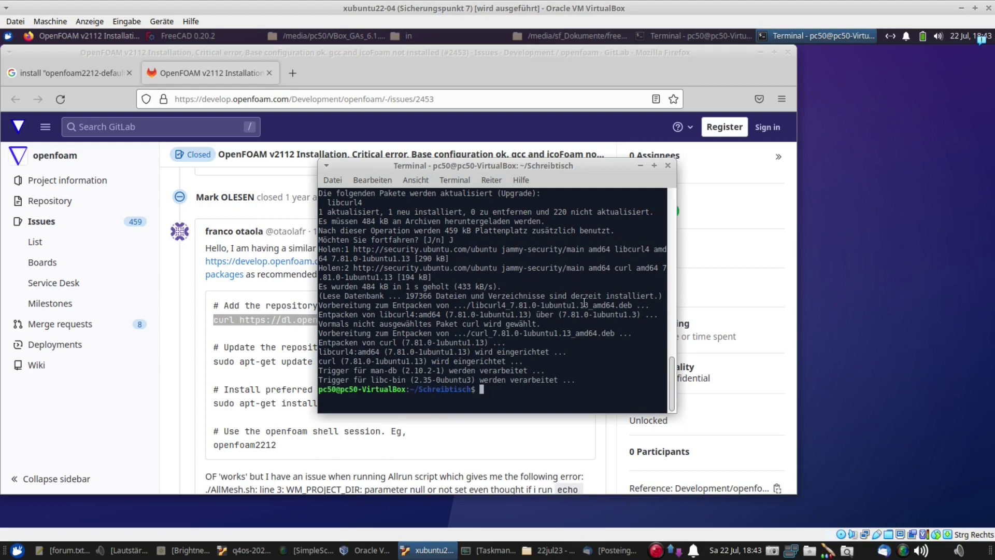
Step: Copy sudo apt-get update from the guide and run it in the Terminal
{"action": "left_click_drag", "start_coordinate": [314, 362], "coordinate": [216, 363]}
{"action": "right_click", "coordinate": [262, 361]}
{"action": "left_click", "coordinate": [279, 365]}
{"action": "left_click", "coordinate": [816, 188]}
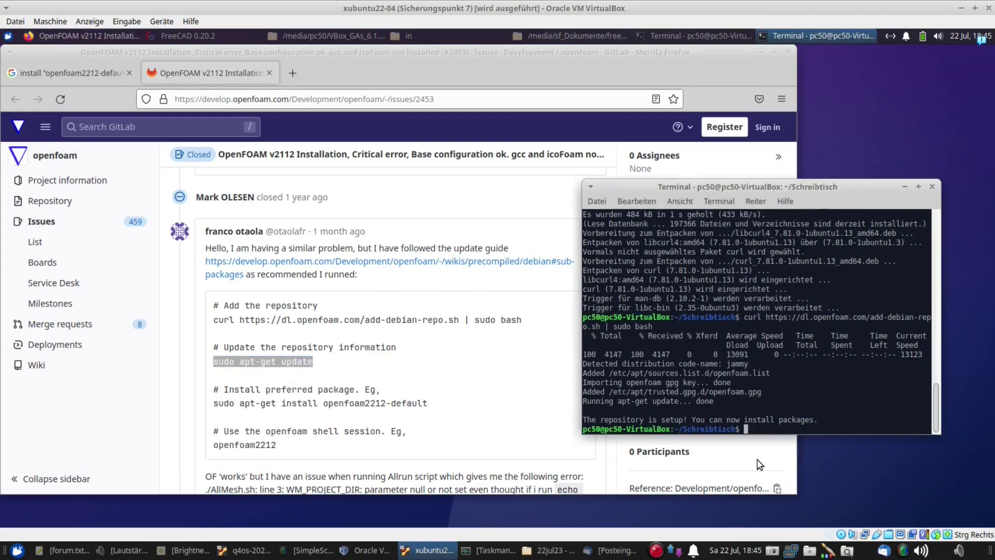
{"action": "right_click", "coordinate": [763, 423]}
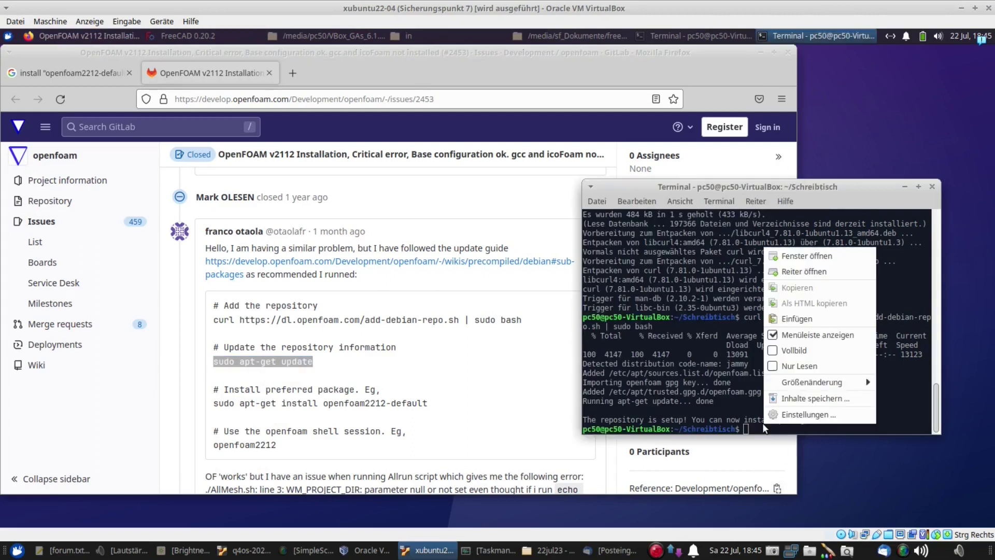
{"action": "left_click", "coordinate": [797, 319]}
{"action": "key", "text": "Return"}
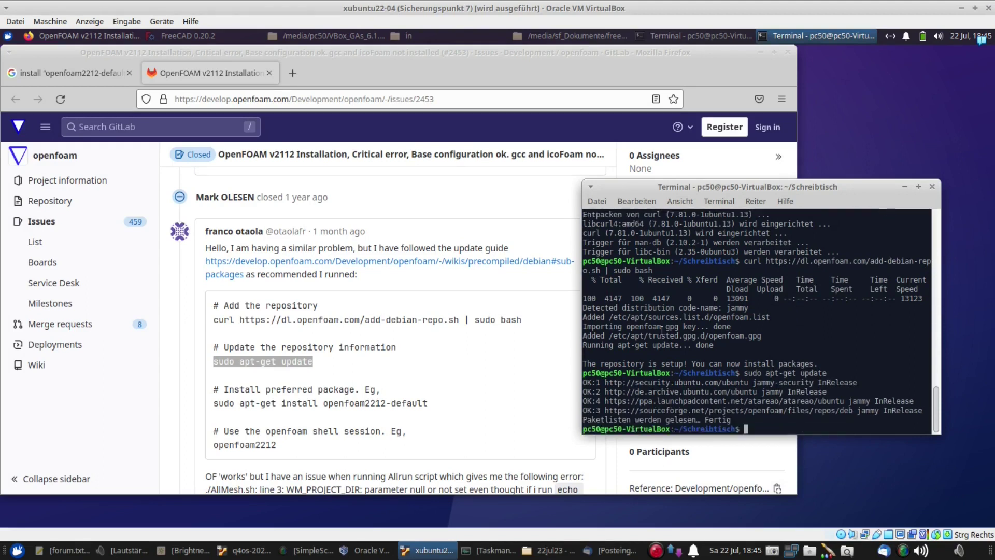
Step: Run sudo apt-get install openfoam2212-default from the guide and confirm the installation
{"action": "left_click_drag", "start_coordinate": [427, 403], "coordinate": [215, 406]}
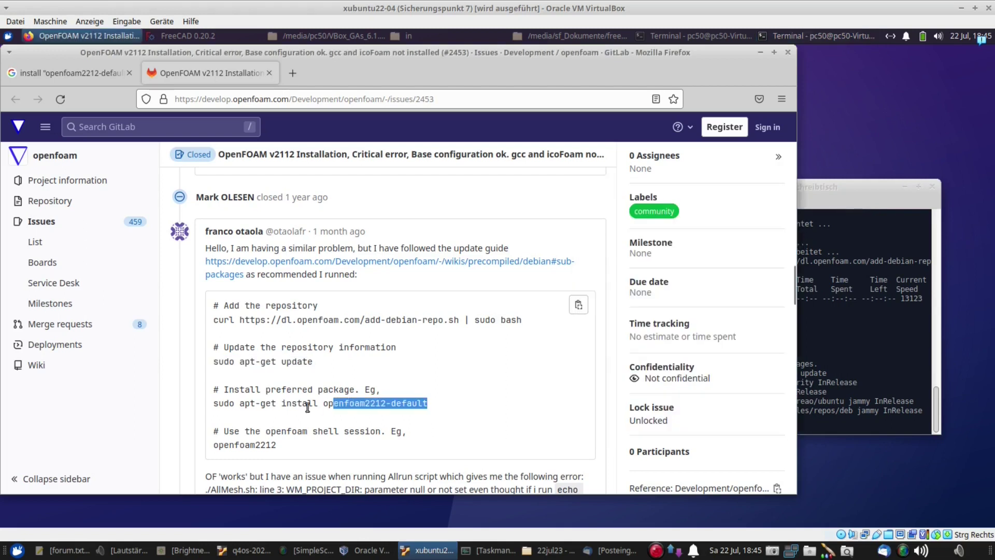
{"action": "right_click", "coordinate": [219, 405]}
{"action": "left_click", "coordinate": [248, 420]}
{"action": "left_click", "coordinate": [828, 187]}
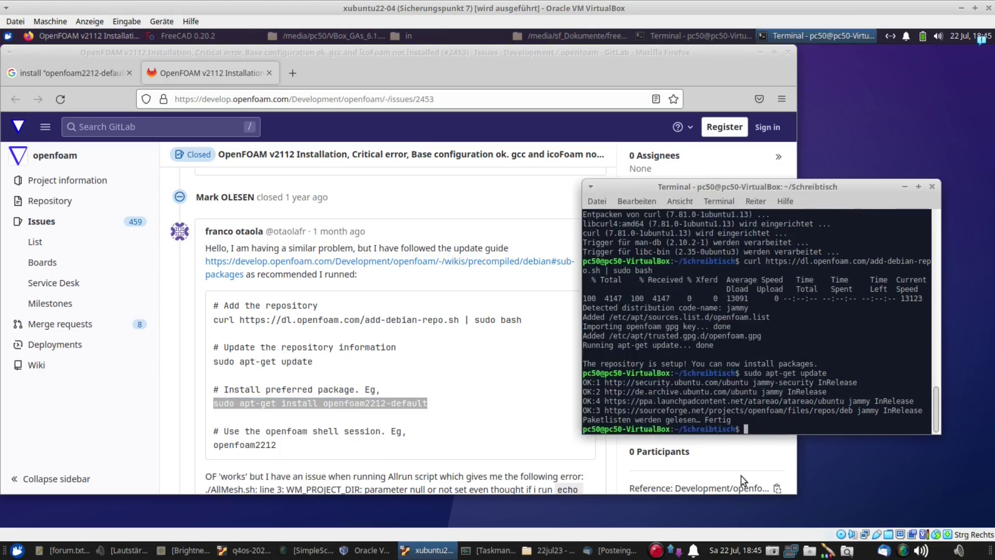
{"action": "right_click", "coordinate": [762, 429]}
{"action": "left_click", "coordinate": [806, 346]}
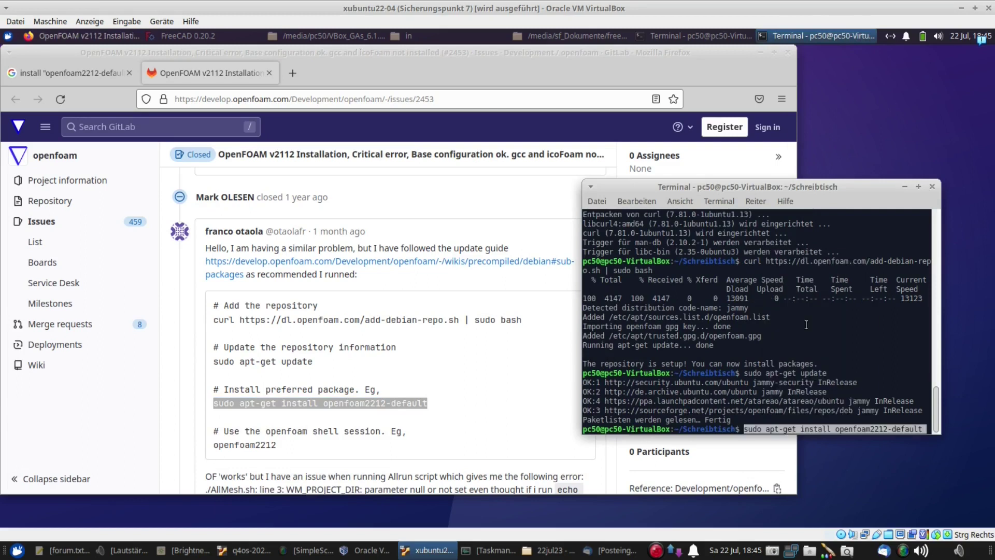
{"action": "key", "text": "Return"}
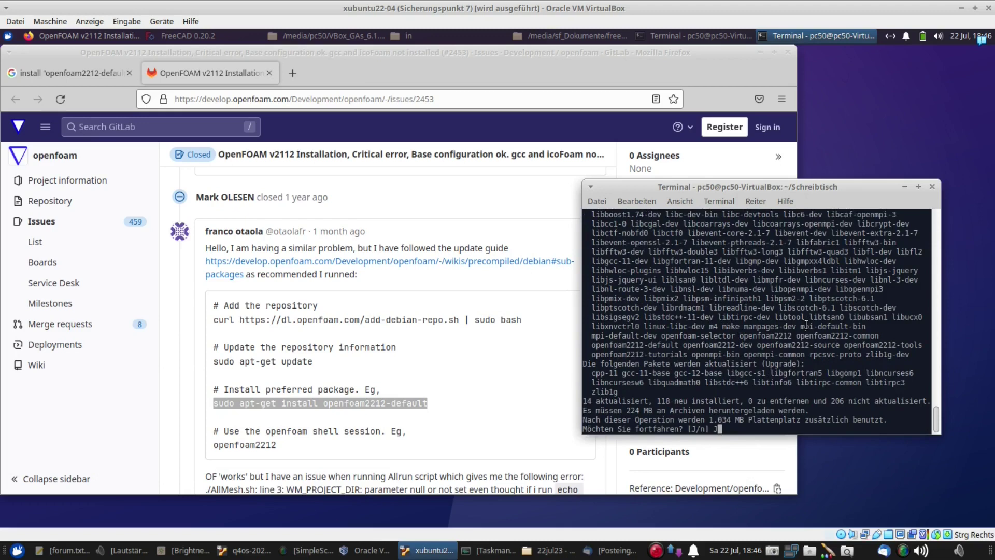
{"action": "key", "text": "Return"}
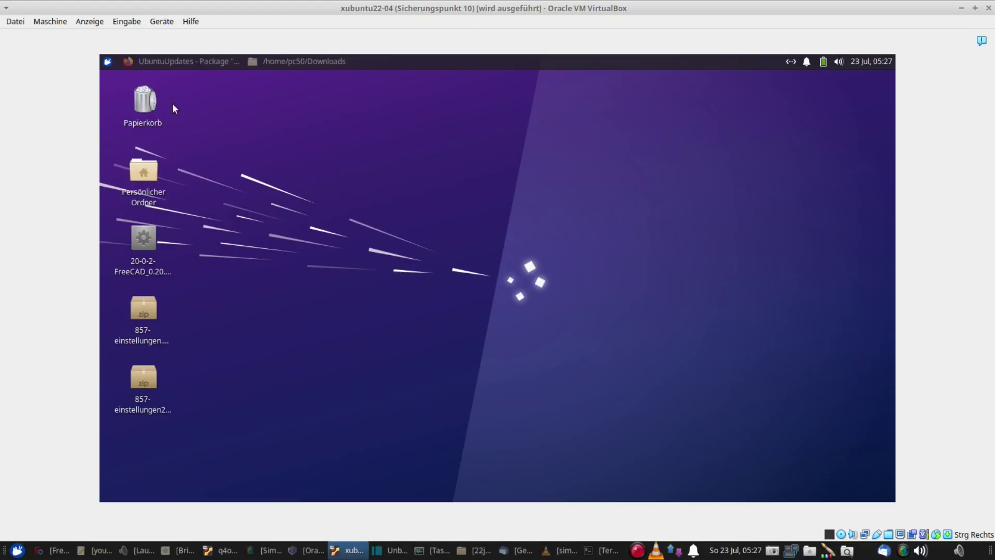
Step: Launch Synaptic Package Manager with the admin password and search for paraview
{"action": "left_click", "coordinate": [105, 64]}
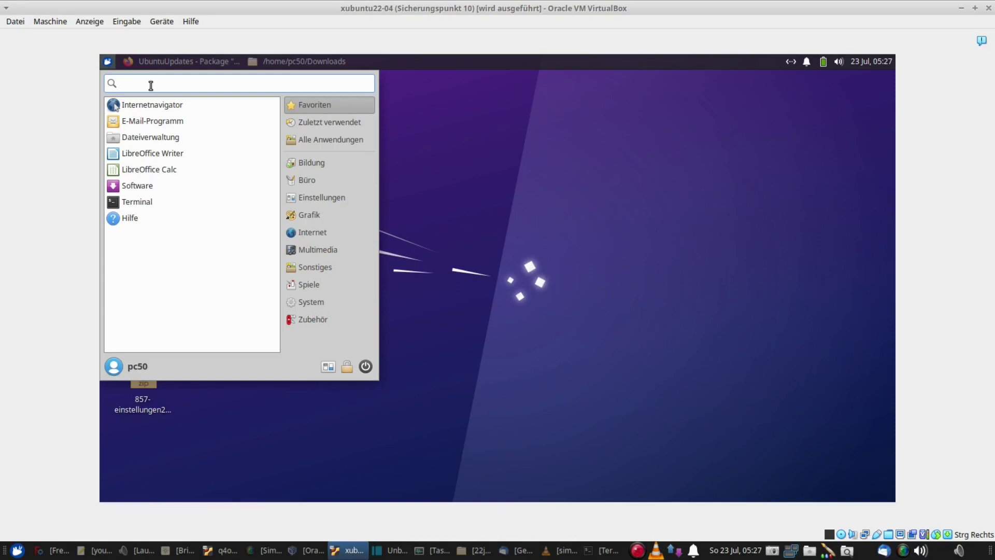
{"action": "type", "text": "sy"}
{"action": "left_click", "coordinate": [144, 104]}
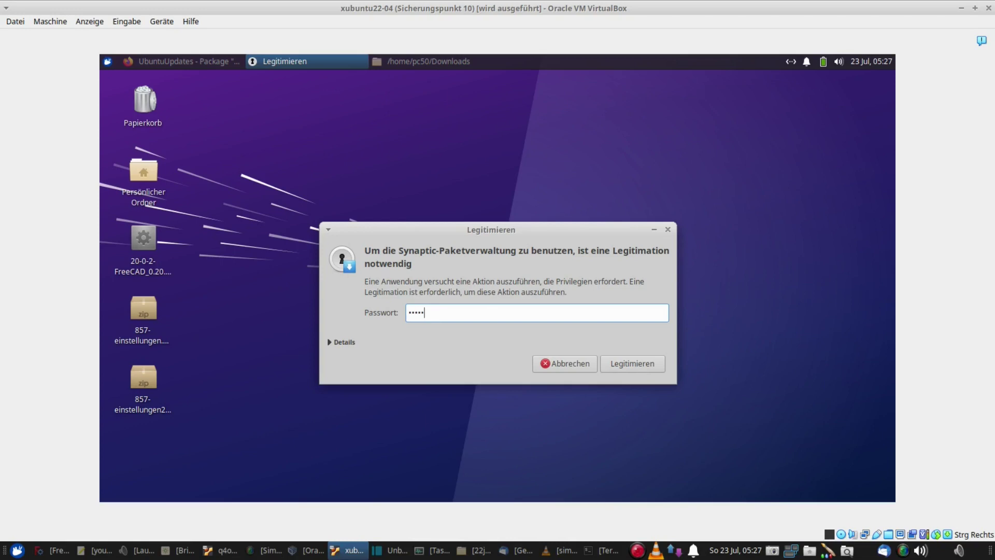
{"action": "key", "text": "Return"}
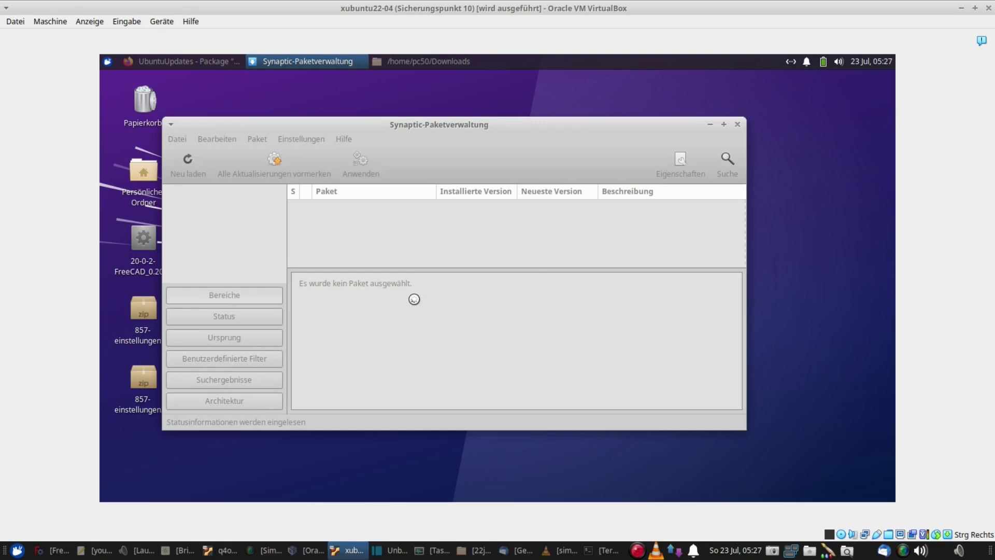
{"action": "left_click", "coordinate": [727, 165]}
{"action": "type", "text": "paraview"}
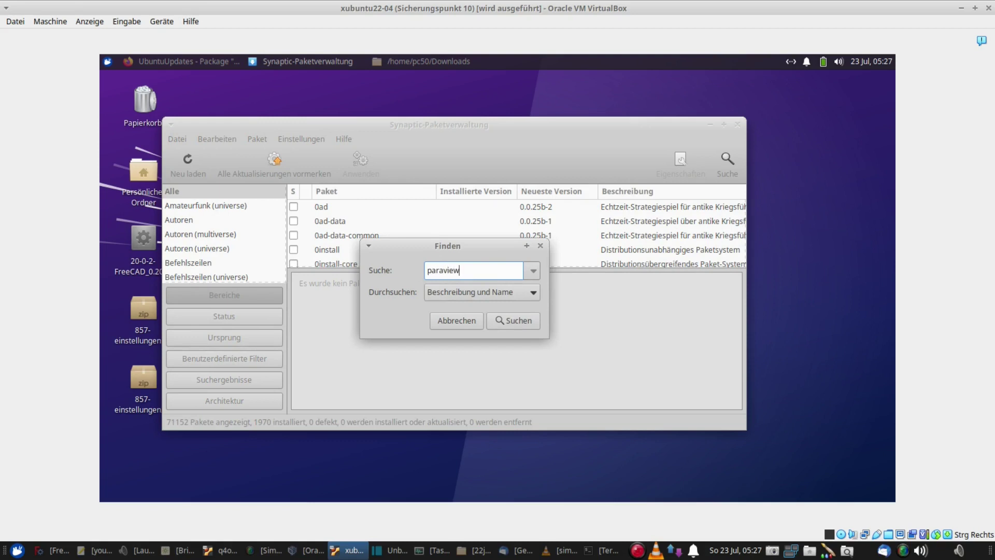
{"action": "left_click", "coordinate": [524, 317]}
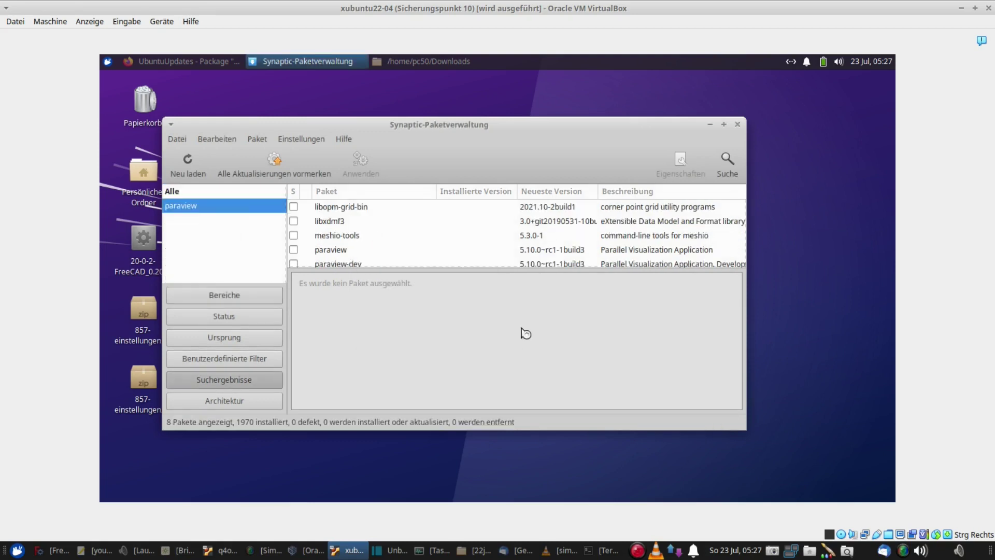
Step: Install paraview with its python3-paraview dependency, then start the FreeCAD 0.20.2 AppImage
{"action": "left_click", "coordinate": [294, 249]}
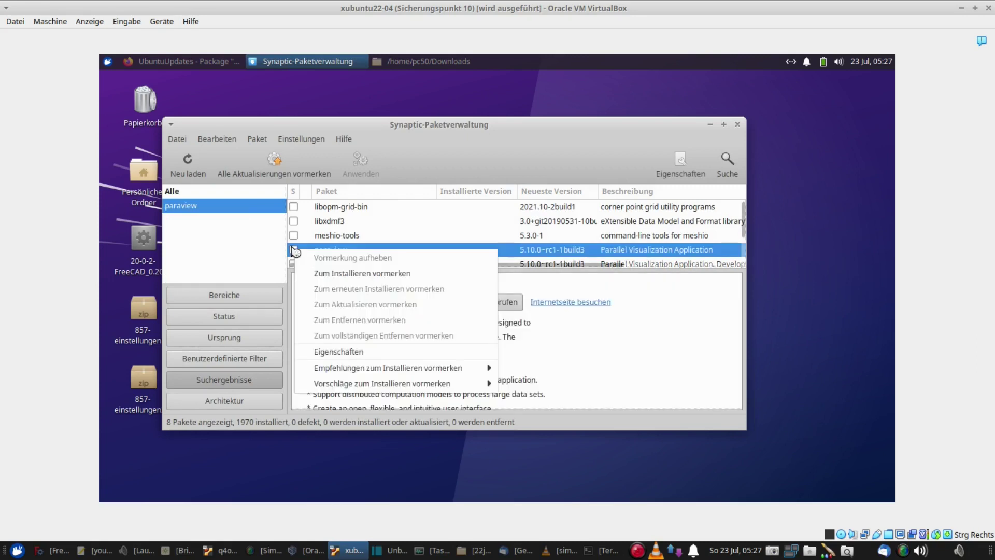
{"action": "left_click", "coordinate": [327, 274]}
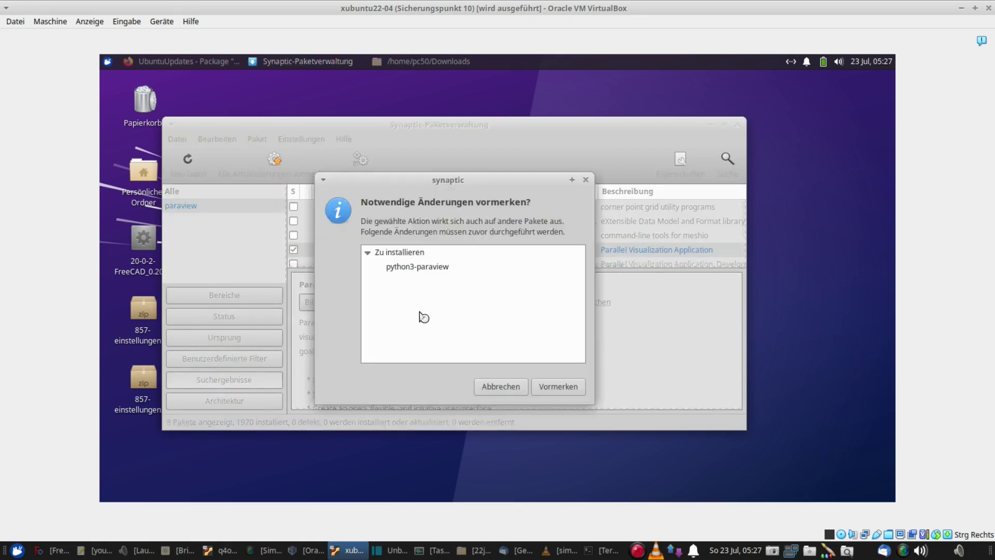
{"action": "left_click", "coordinate": [552, 387]}
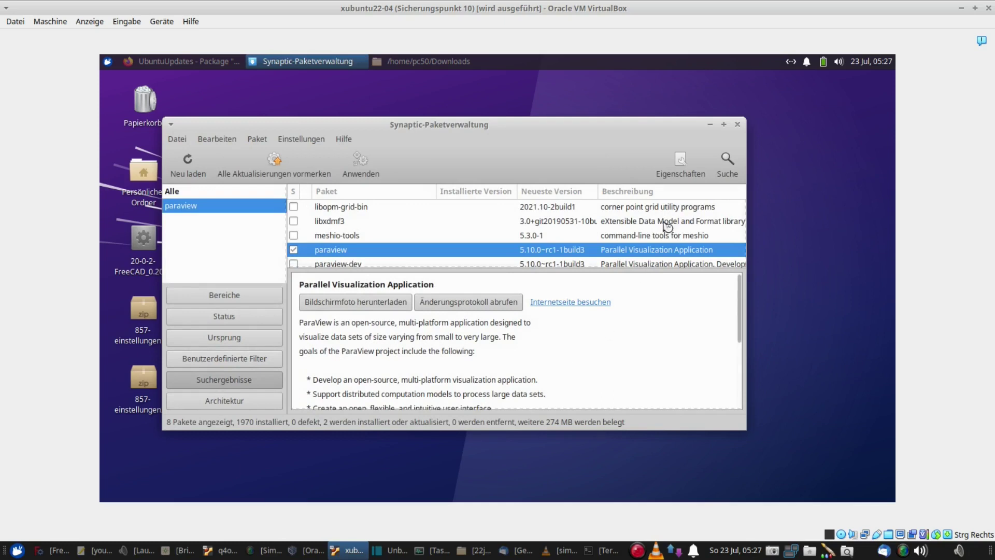
{"action": "left_click", "coordinate": [361, 165]}
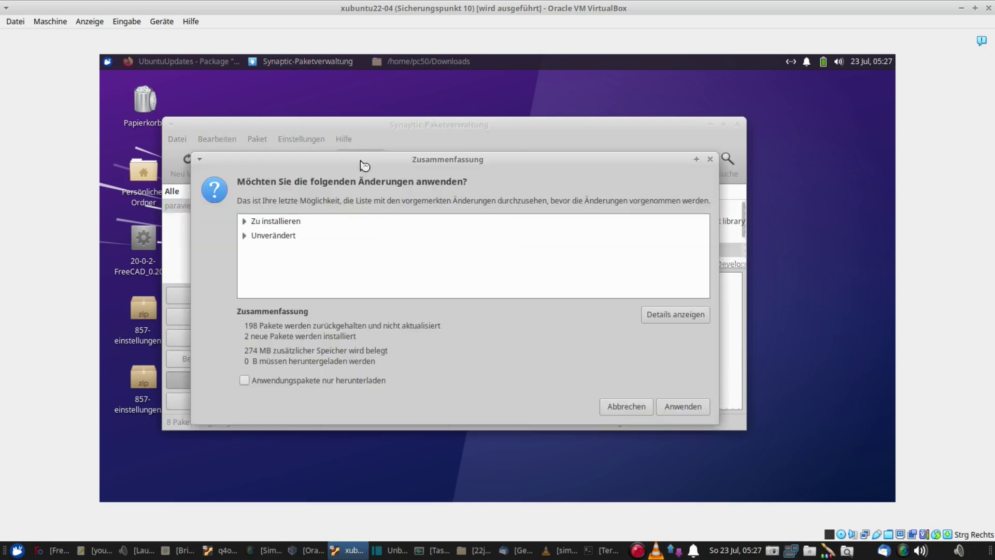
{"action": "left_click", "coordinate": [688, 406]}
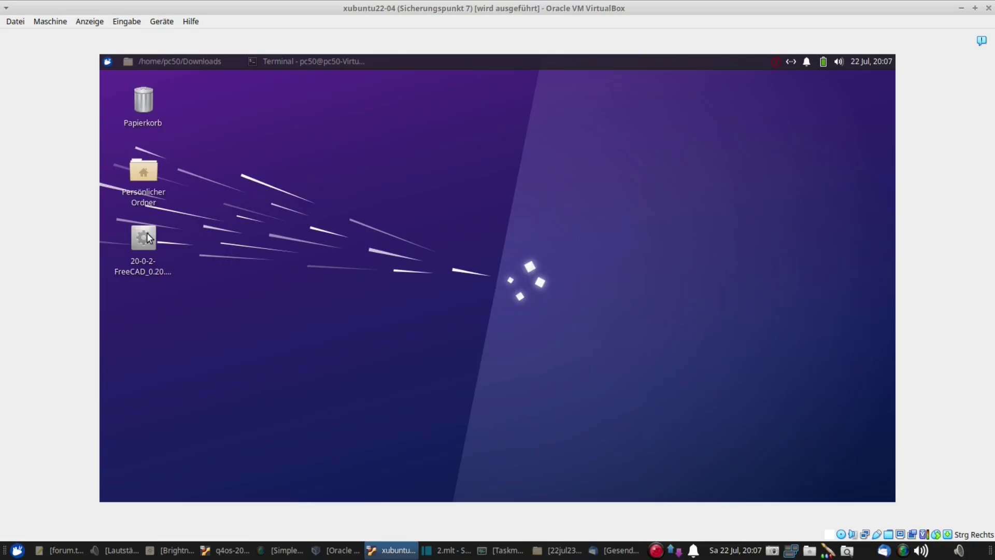
{"action": "right_click", "coordinate": [147, 232]}
{"action": "left_click", "coordinate": [217, 240]}
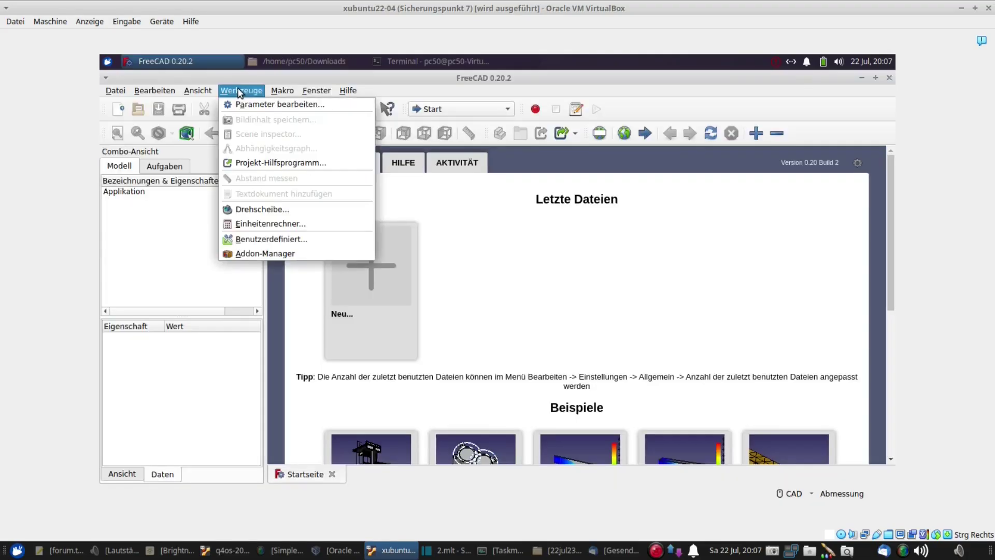
Step: Install the CfdOF addon through the Addon-Manager, then restart FreeCAD to load it
{"action": "left_click", "coordinate": [268, 254]}
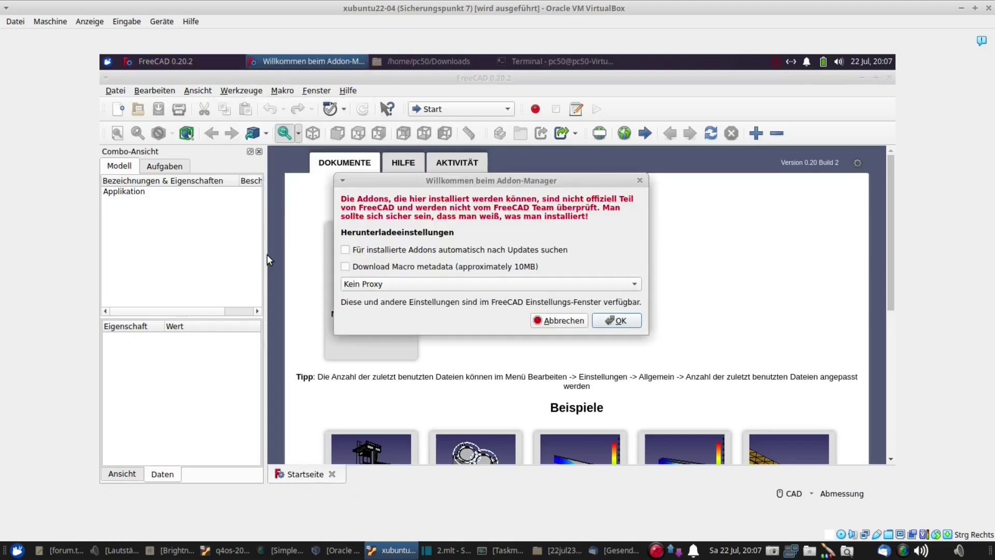
{"action": "left_click", "coordinate": [624, 321]}
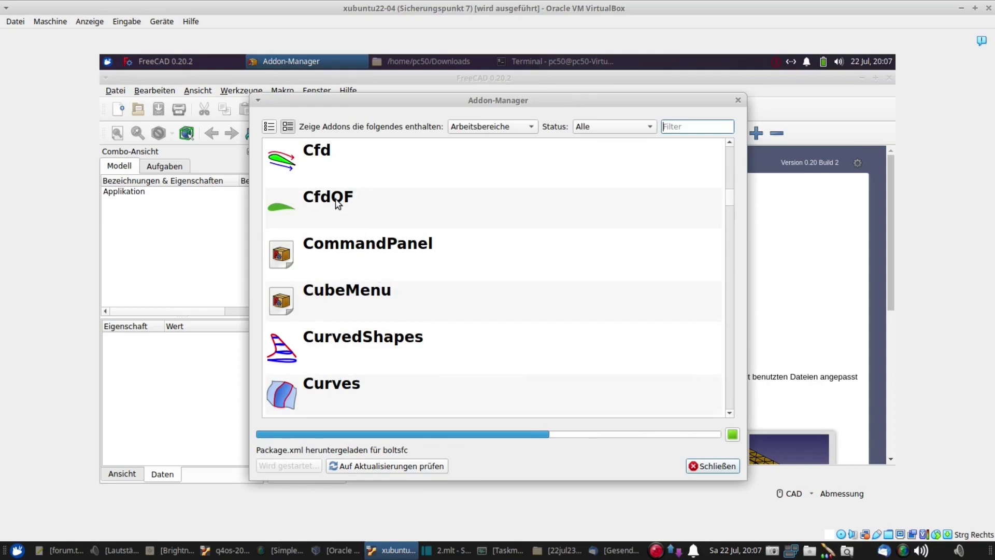
{"action": "left_click", "coordinate": [337, 203]}
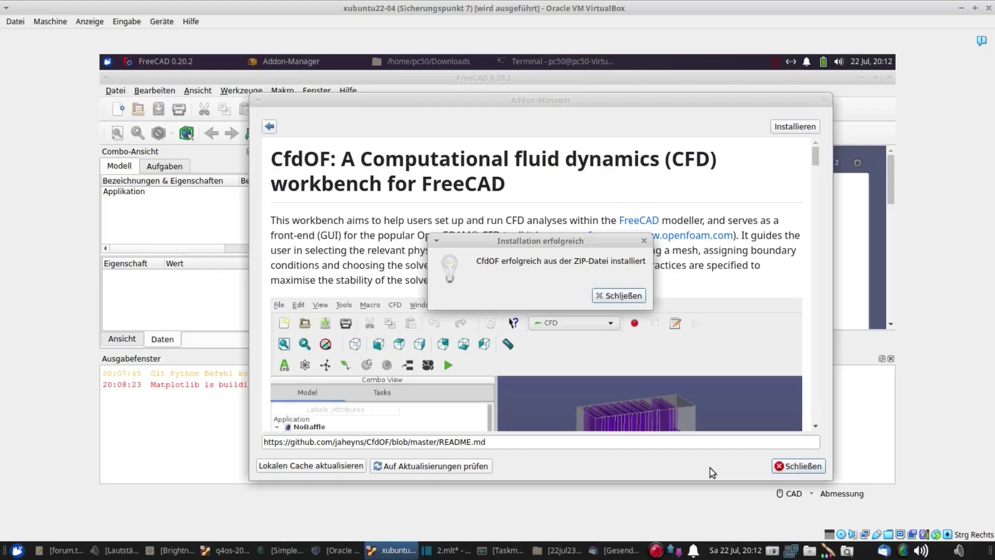
{"action": "left_click", "coordinate": [620, 296]}
{"action": "left_click", "coordinate": [790, 465]}
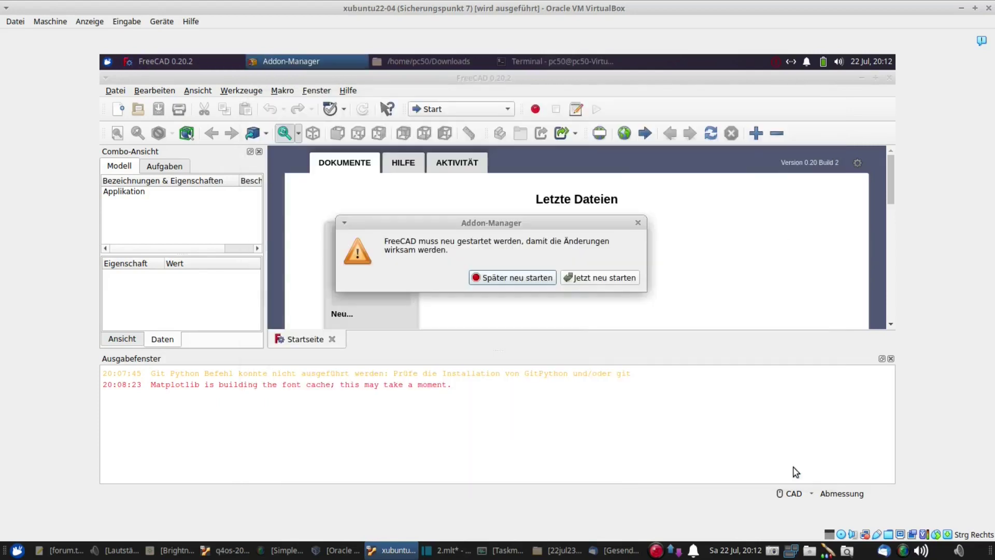
{"action": "left_click", "coordinate": [600, 277]}
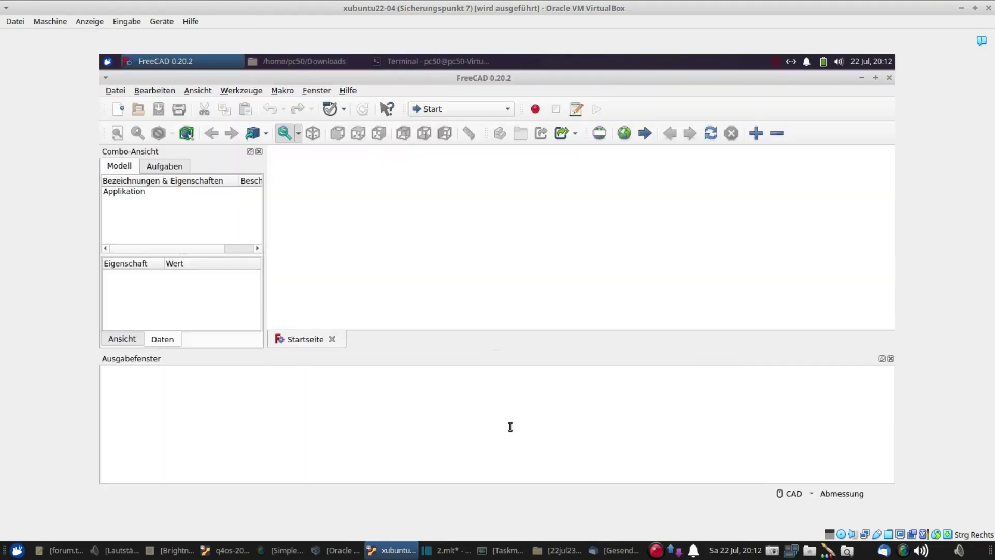
Step: Open the CfdOF preferences page and run the dependency checker
{"action": "left_click", "coordinate": [154, 90]}
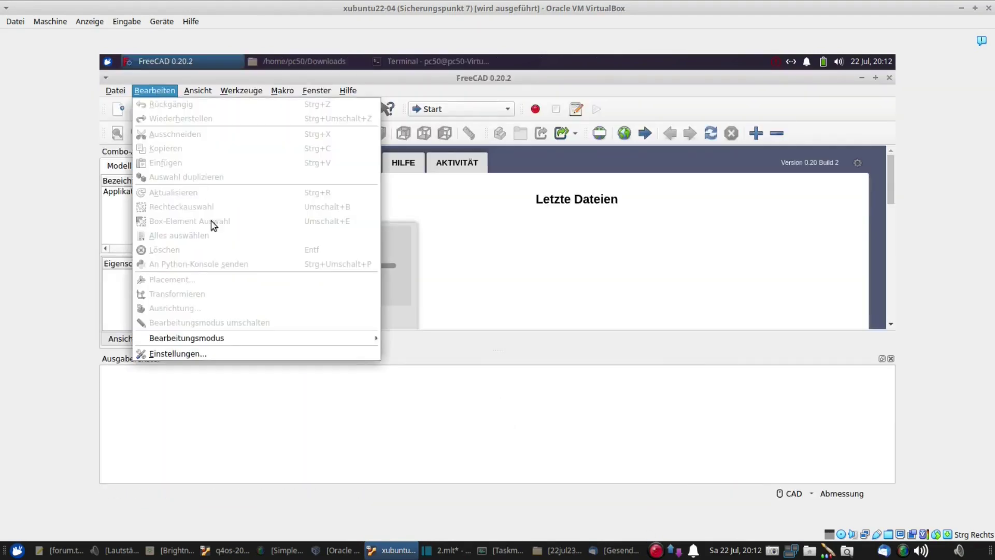
{"action": "left_click", "coordinate": [204, 353]}
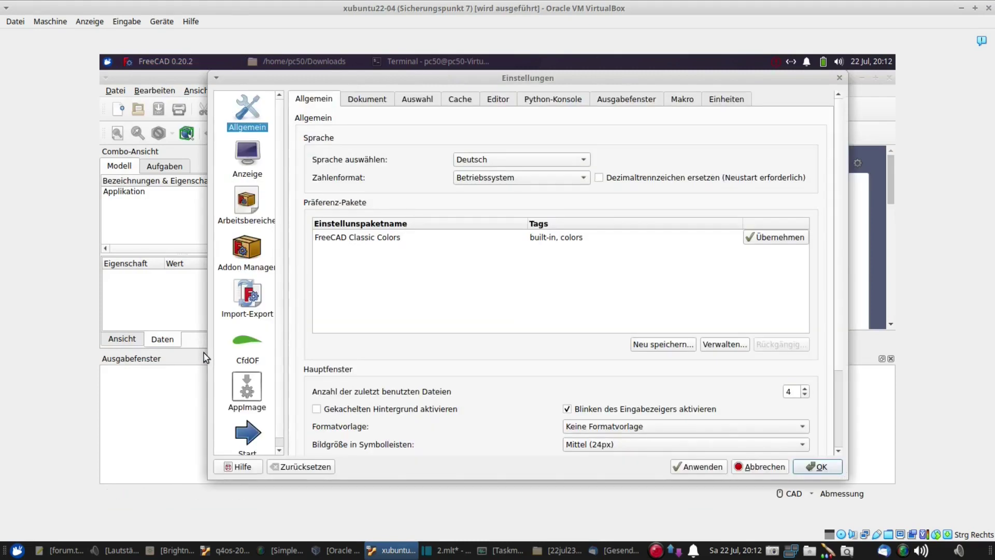
{"action": "left_click", "coordinate": [234, 354]}
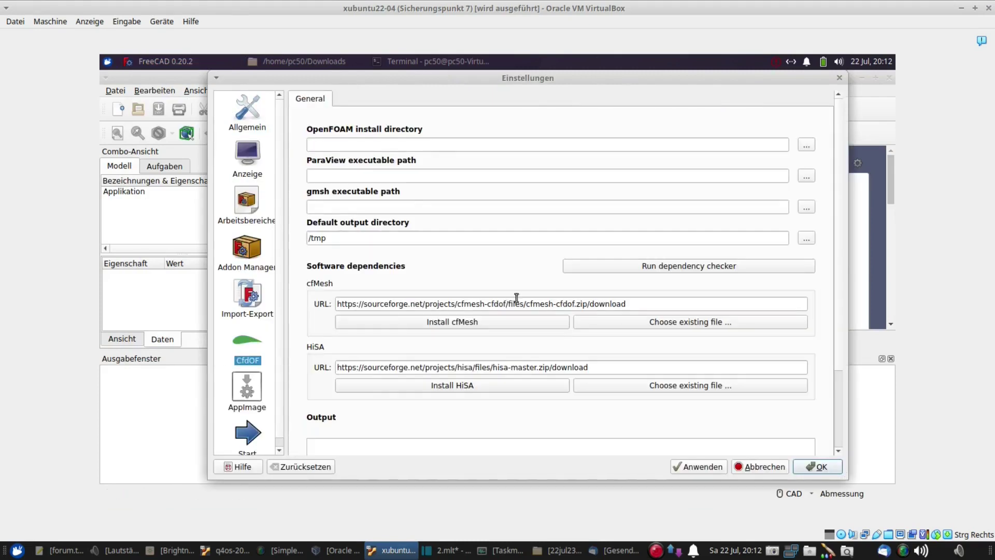
{"action": "left_click", "coordinate": [621, 268]}
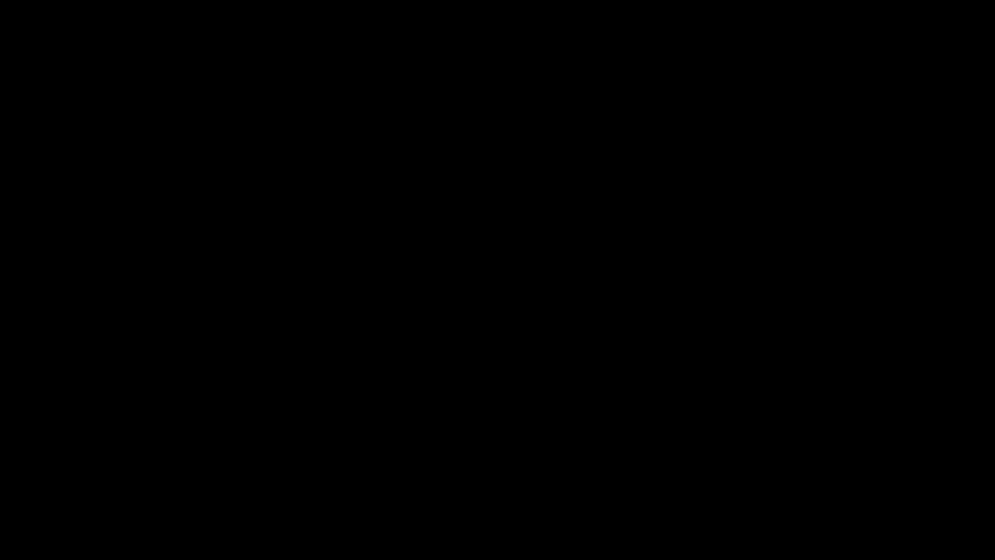
Step: Set the OpenFOAM install directory to /usr/lib/openfoam/openfoam2212
{"action": "left_click_drag", "start_coordinate": [492, 369], "coordinate": [373, 370]}
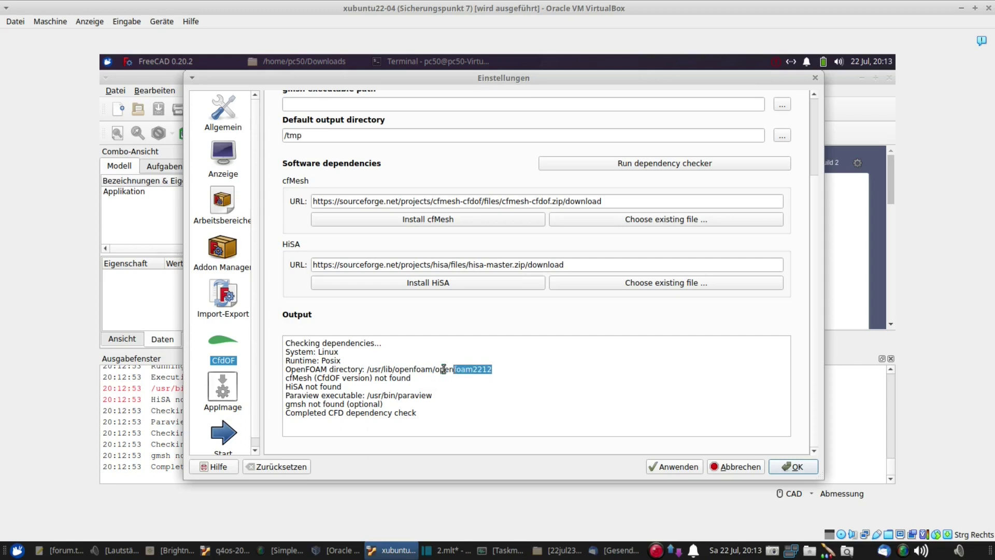
{"action": "right_click", "coordinate": [369, 368]}
{"action": "left_click", "coordinate": [428, 418]}
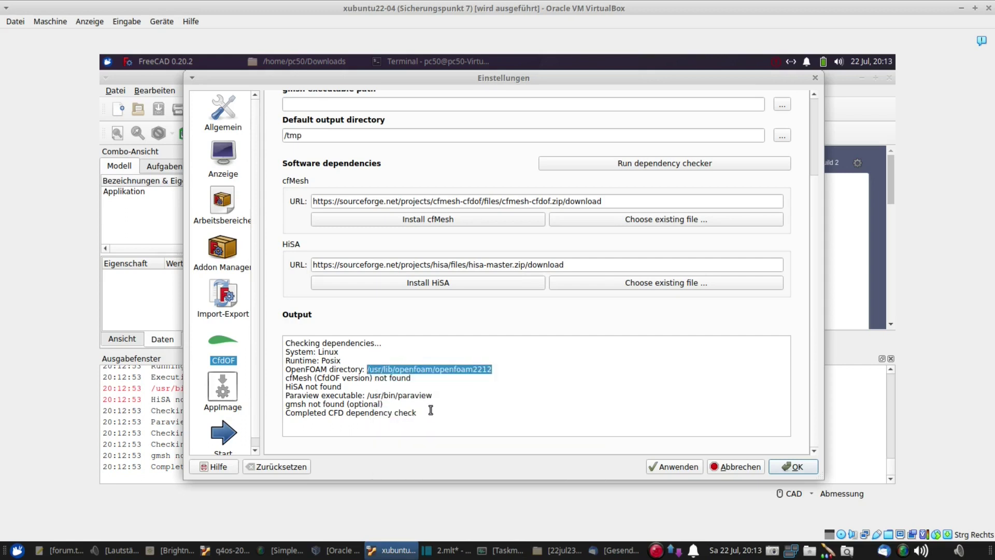
{"action": "left_click_drag", "start_coordinate": [815, 247], "coordinate": [816, 136]}
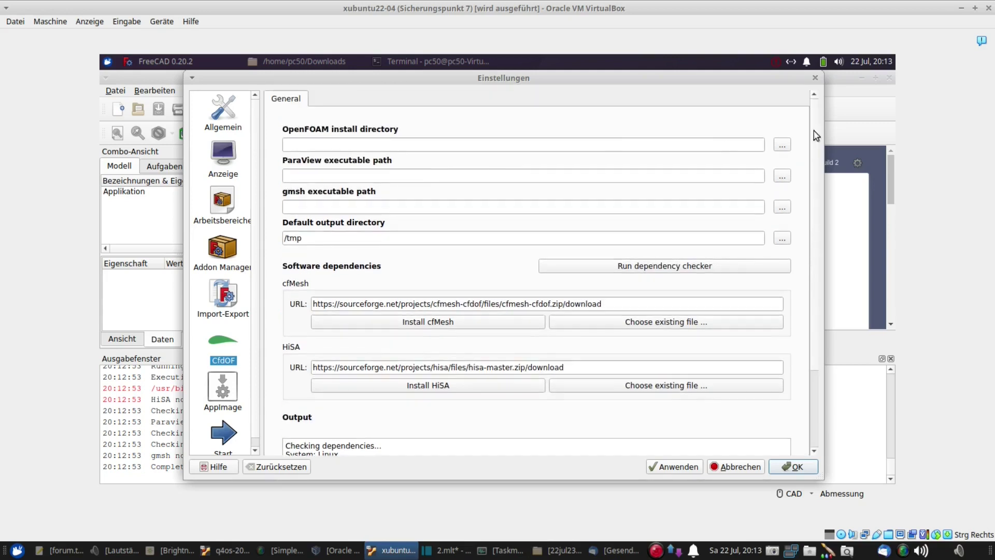
{"action": "right_click", "coordinate": [417, 145]}
{"action": "left_click", "coordinate": [452, 213]}
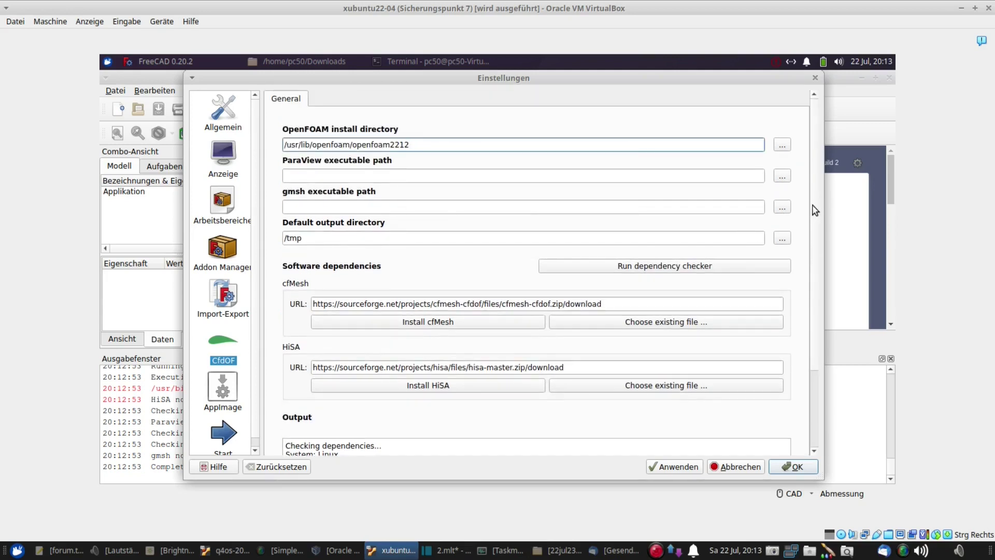
Step: Set the ParaView executable path to /usr/bin/paraview and install cfMesh
{"action": "left_click_drag", "start_coordinate": [815, 210], "coordinate": [815, 312]}
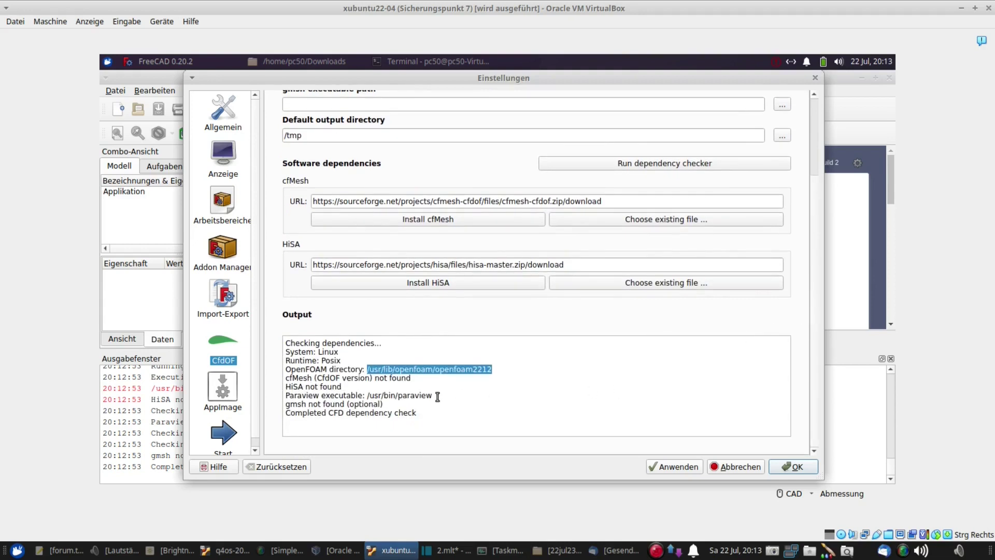
{"action": "left_click_drag", "start_coordinate": [433, 395], "coordinate": [376, 394]}
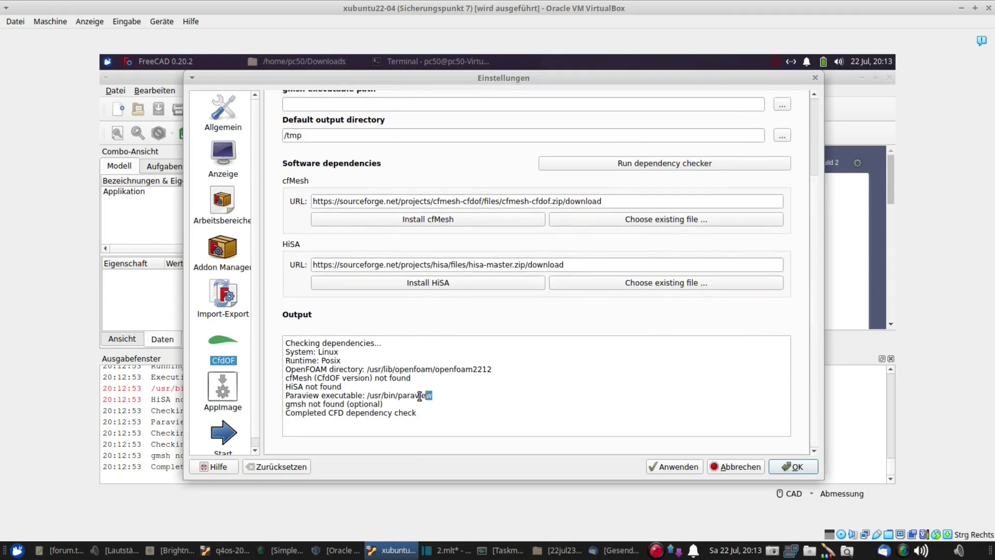
{"action": "right_click", "coordinate": [372, 395]}
{"action": "left_click", "coordinate": [421, 446]}
{"action": "left_click_drag", "start_coordinate": [816, 269], "coordinate": [831, 155]}
{"action": "left_click", "coordinate": [422, 179]}
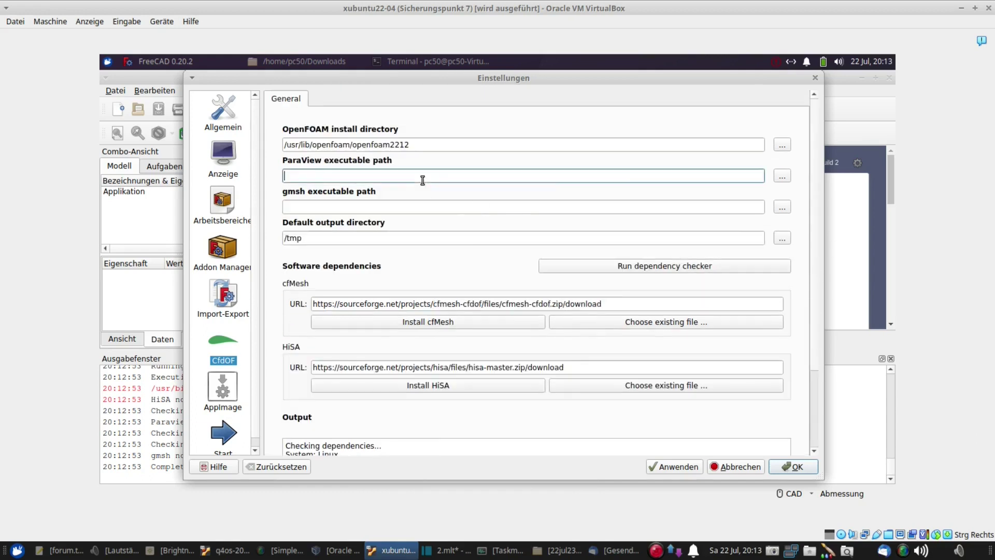
{"action": "right_click", "coordinate": [421, 179]}
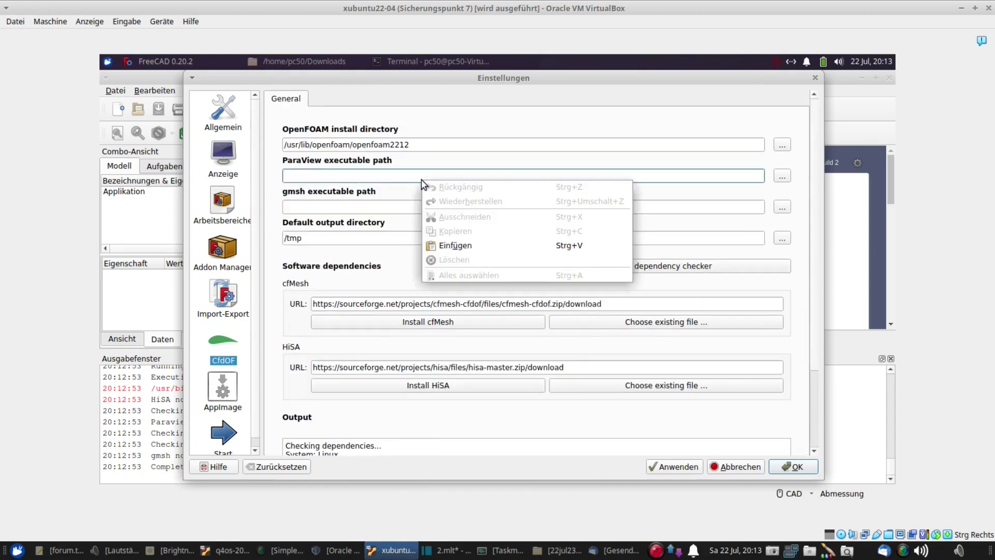
{"action": "left_click", "coordinate": [466, 244]}
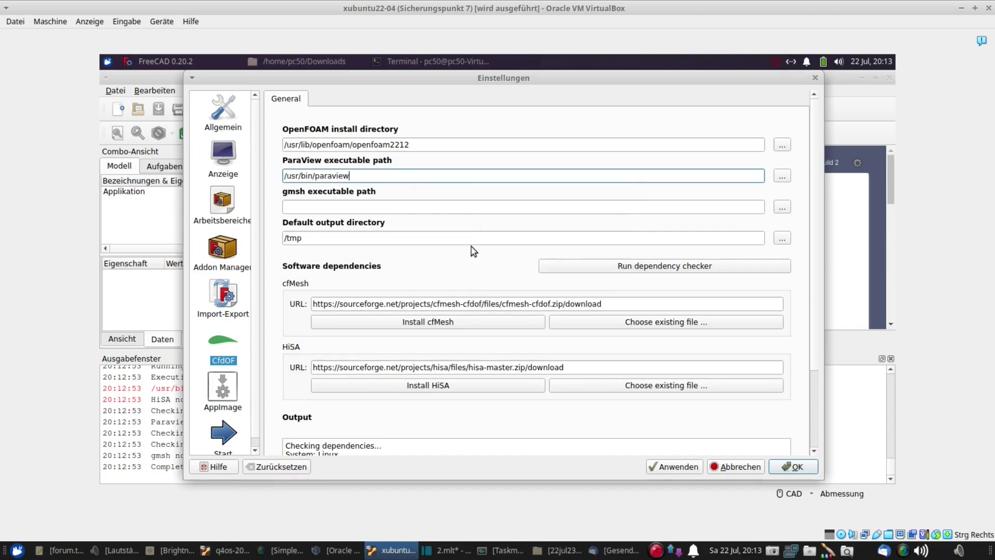
{"action": "left_click", "coordinate": [435, 323]}
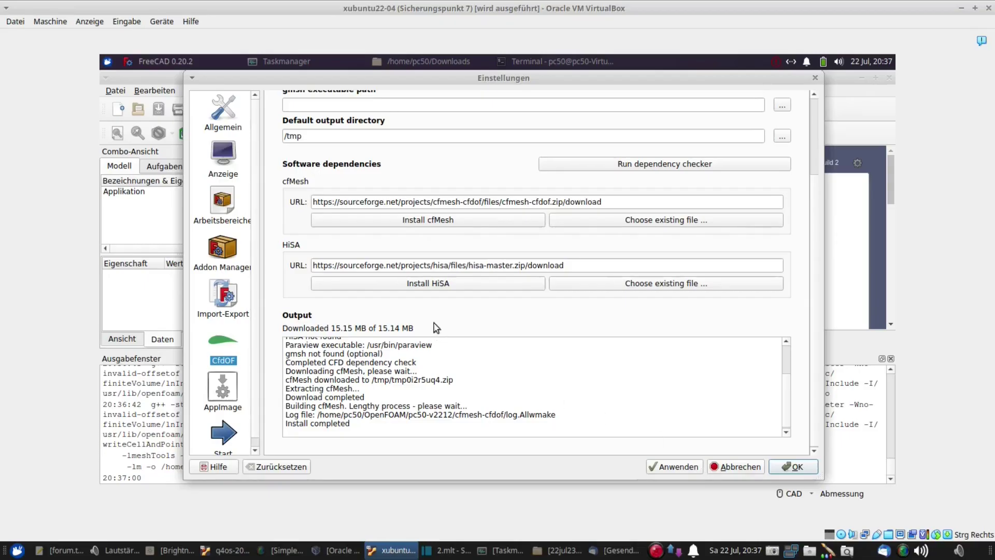
Step: Build HiSA, rerun the dependency check (only gmsh missing), then Anwenden and OK the preferences
{"action": "left_click", "coordinate": [437, 287]}
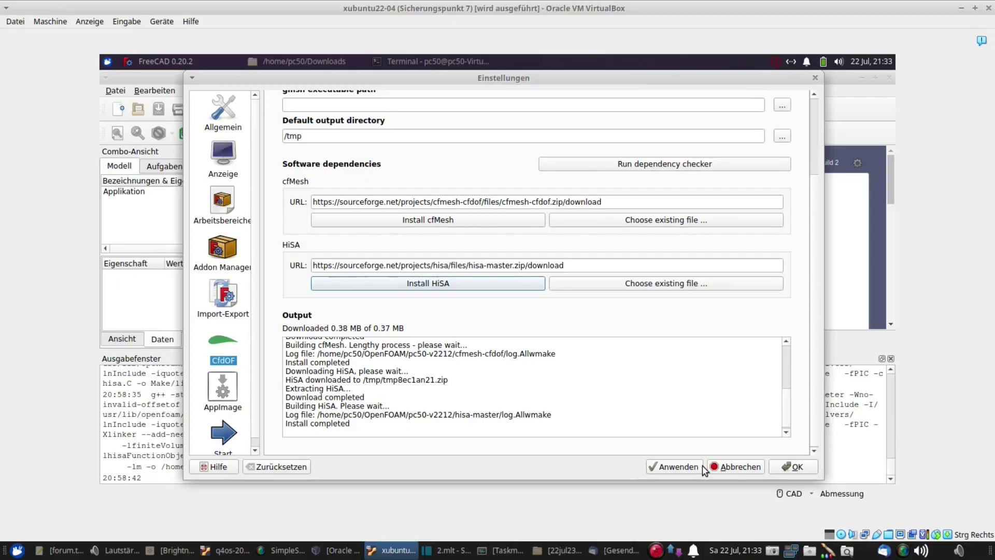
{"action": "left_click", "coordinate": [641, 166]}
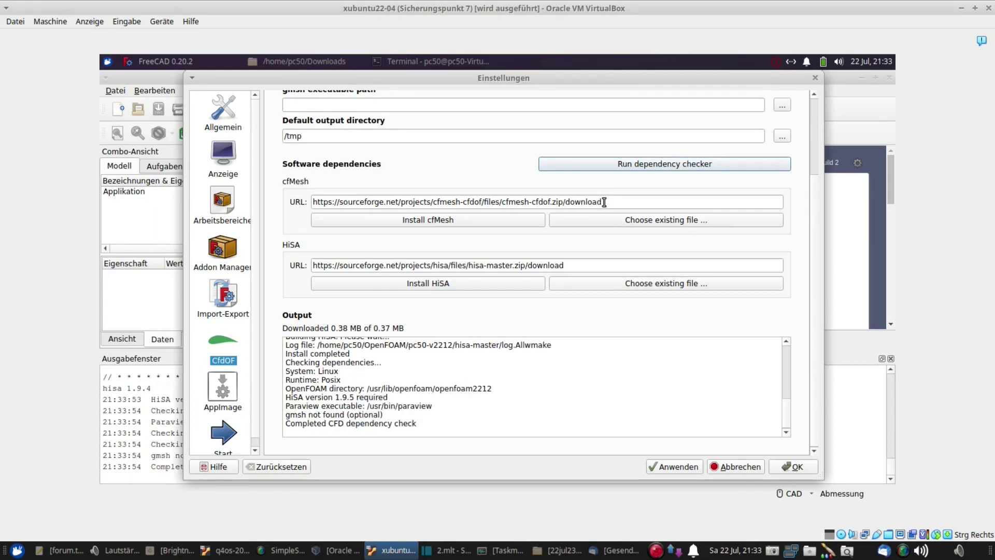
{"action": "left_click", "coordinate": [677, 469]}
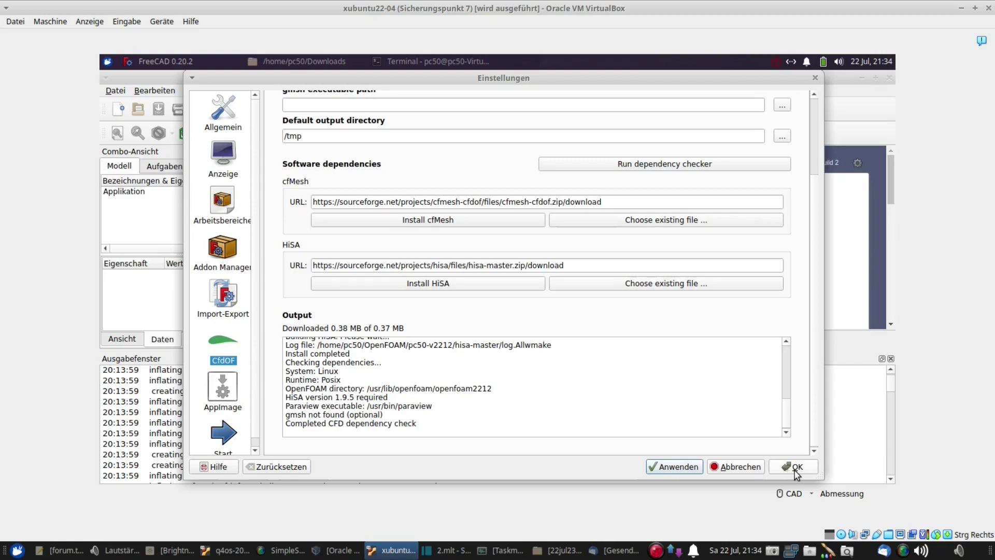
{"action": "left_click", "coordinate": [794, 468]}
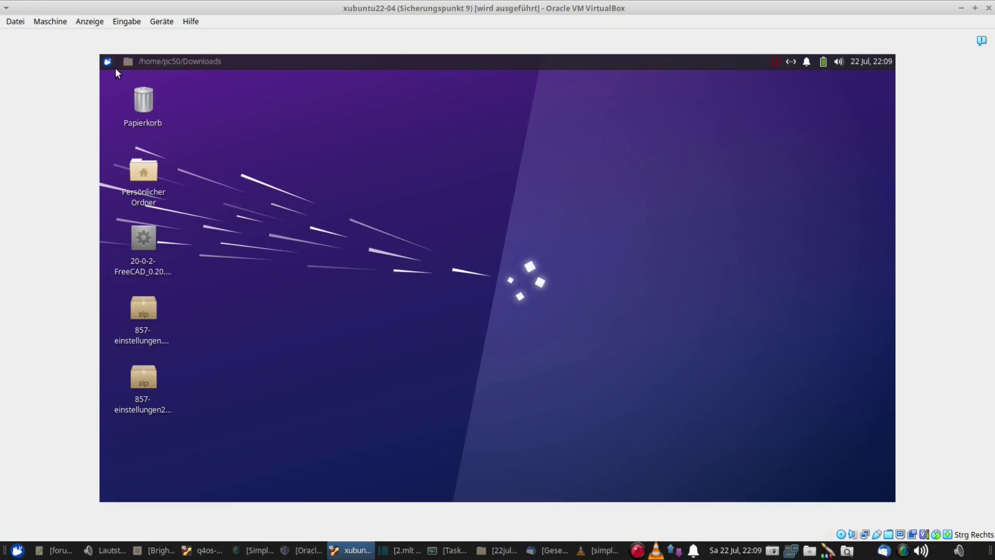
Step: Download the 64-bit python3-paraview .deb from UbuntuUpdates in Firefox, allowing the blocked download
{"action": "left_click", "coordinate": [110, 63]}
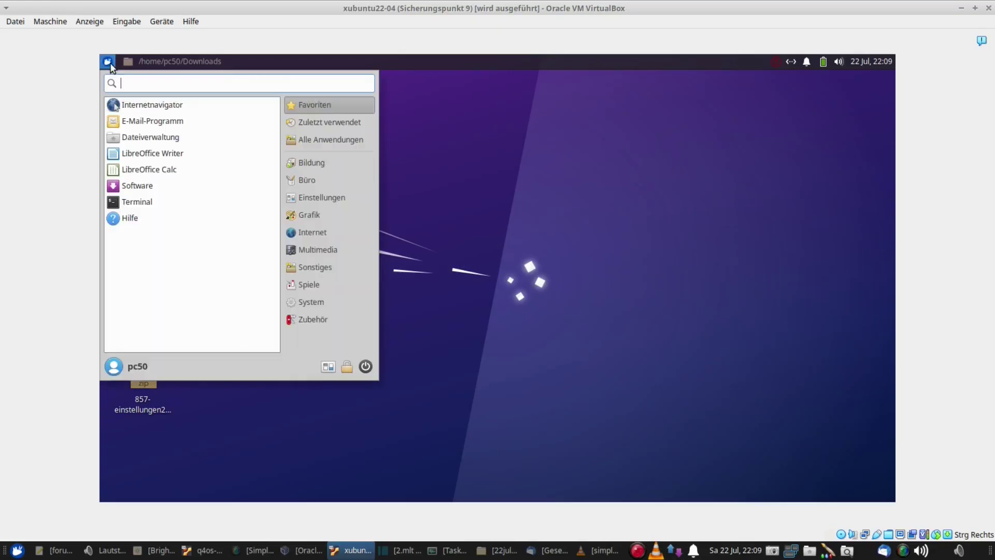
{"action": "left_click", "coordinate": [137, 104]}
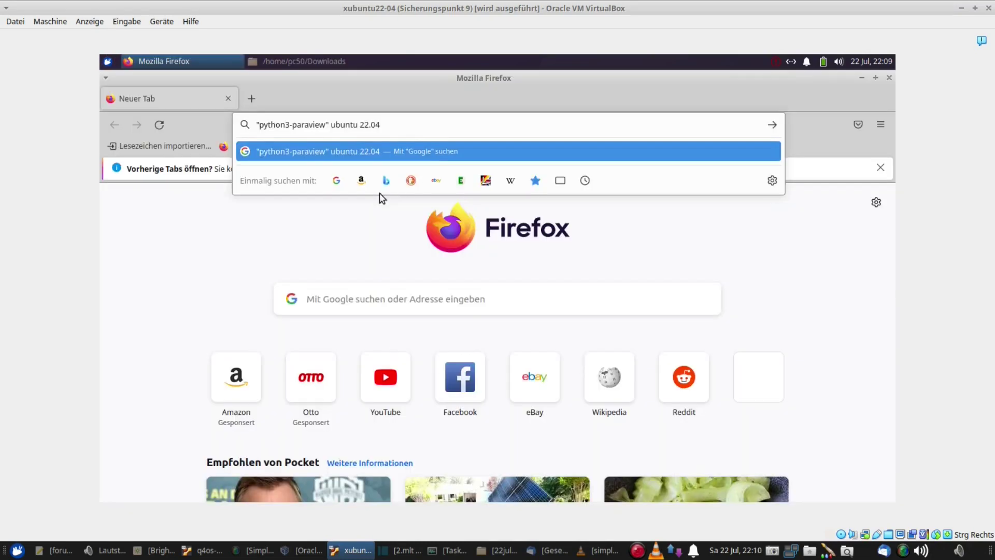
{"action": "key", "text": "Return"}
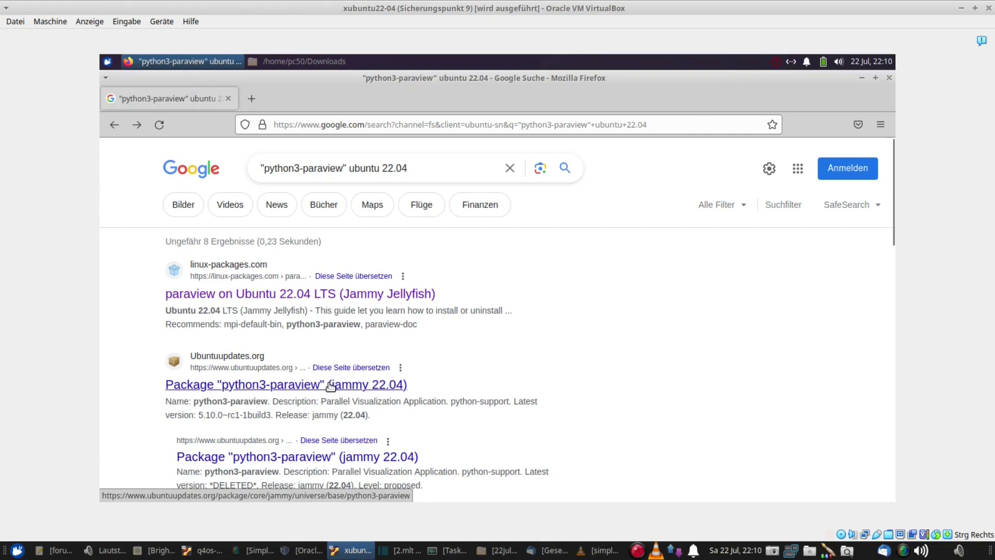
{"action": "left_click", "coordinate": [331, 386]}
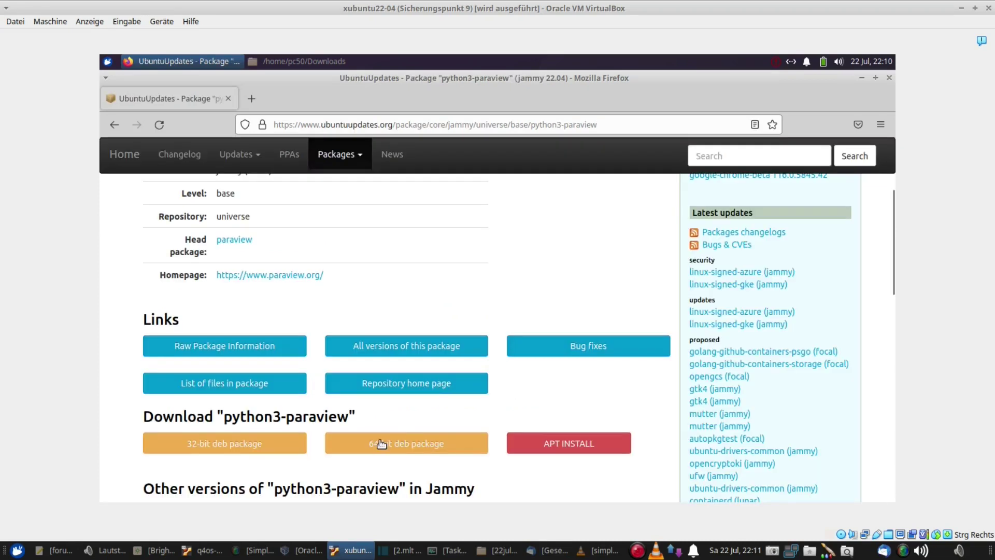
{"action": "left_click", "coordinate": [377, 446]}
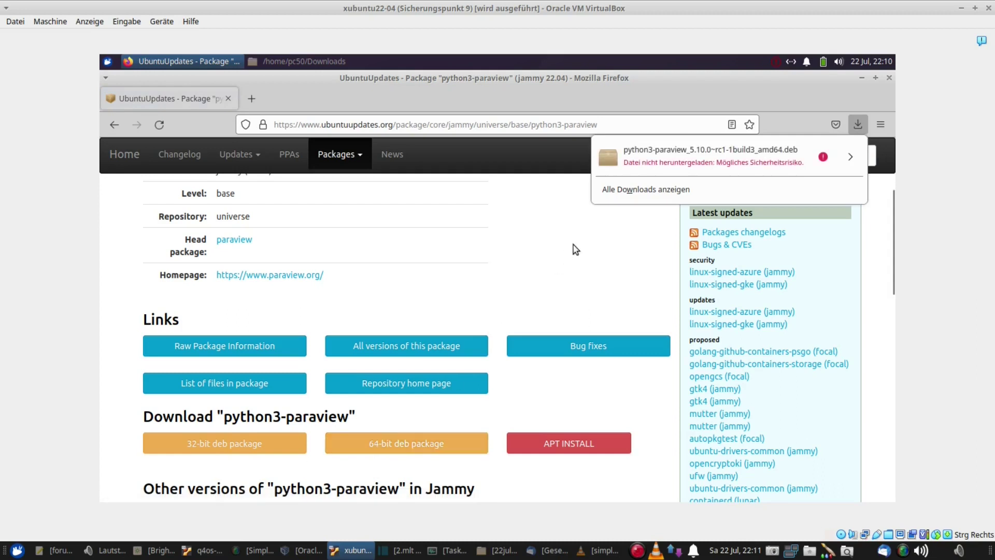
{"action": "left_click", "coordinate": [687, 167]}
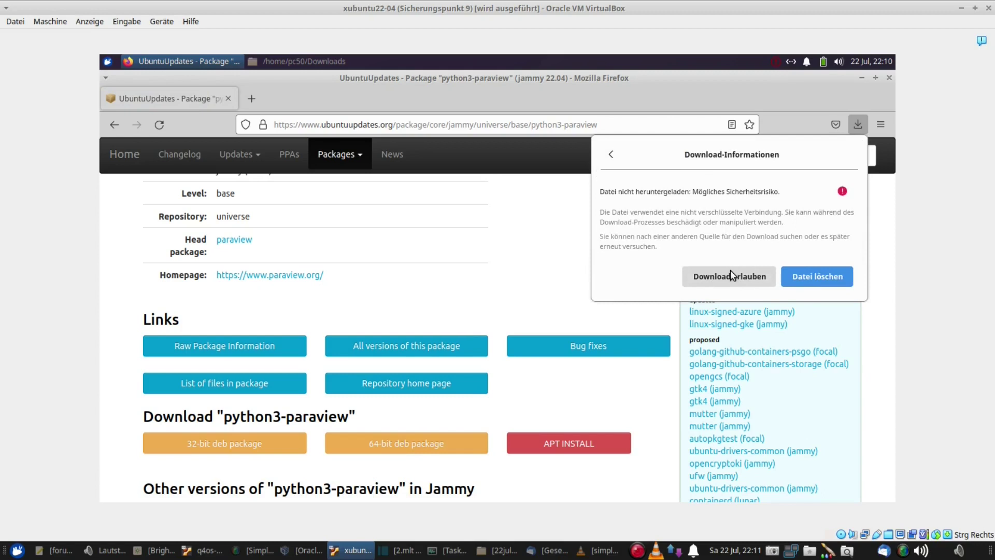
{"action": "left_click", "coordinate": [731, 275]}
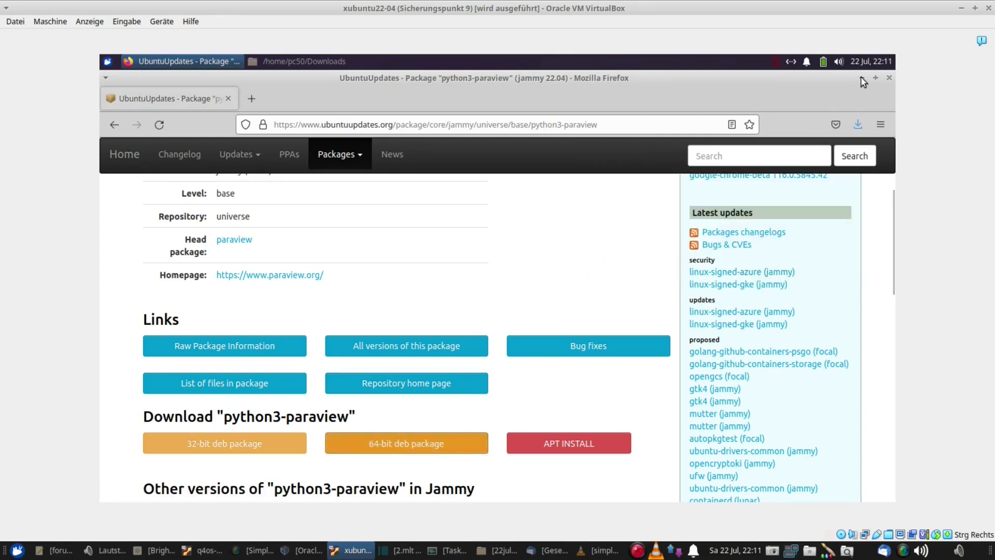
Step: Open a Terminal in the home Downloads folder
{"action": "left_click", "coordinate": [861, 77]}
{"action": "double_click", "coordinate": [150, 173]}
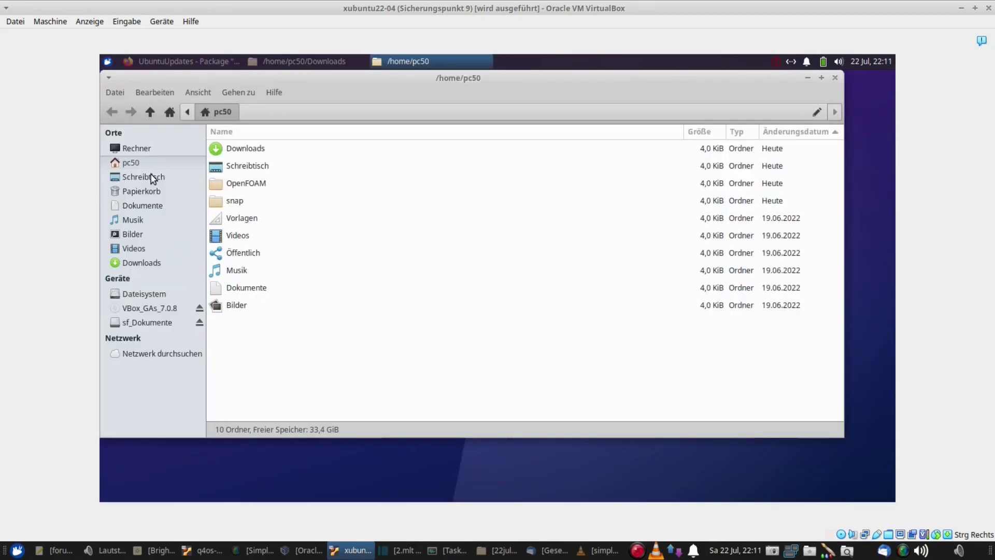
{"action": "left_click", "coordinate": [150, 262]}
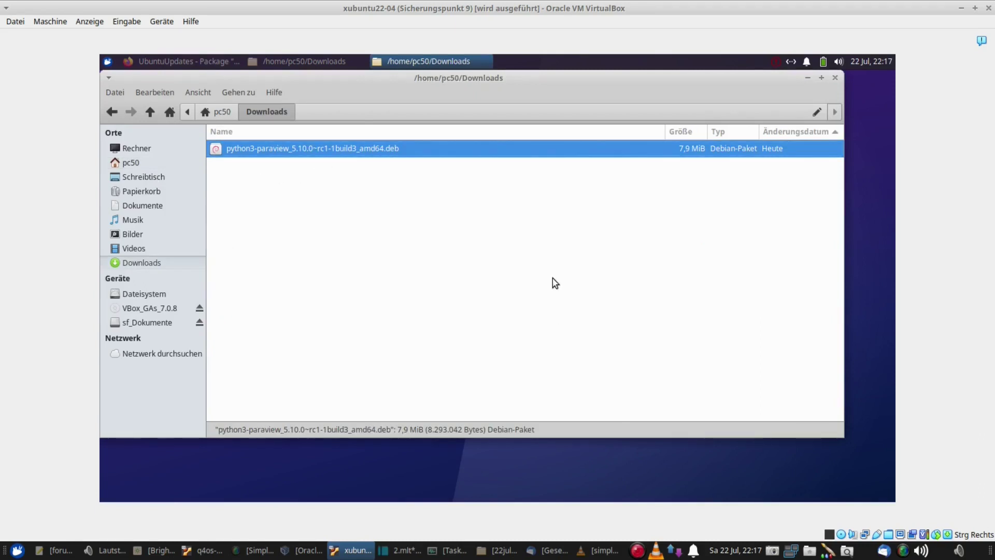
{"action": "right_click", "coordinate": [552, 280]}
{"action": "left_click", "coordinate": [591, 335]}
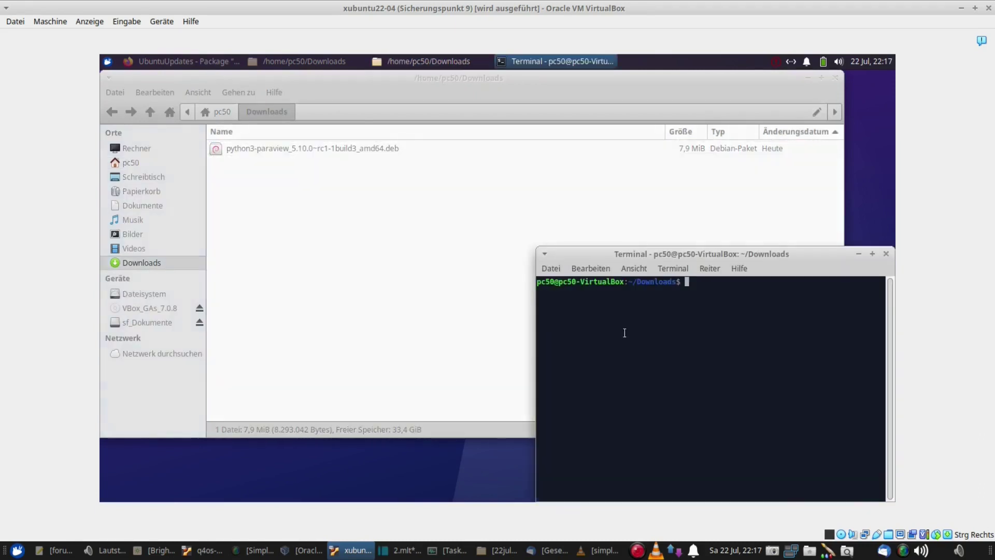
Step: List the folder and build a sudo dpkg -i ./ command with the python3-paraview .deb filename
{"action": "type", "text": "ls"}
{"action": "key", "text": "Return"}
{"action": "type", "text": "sudo dpkg -i ./"}
{"action": "left_click_drag", "start_coordinate": [733, 292], "coordinate": [534, 287]}
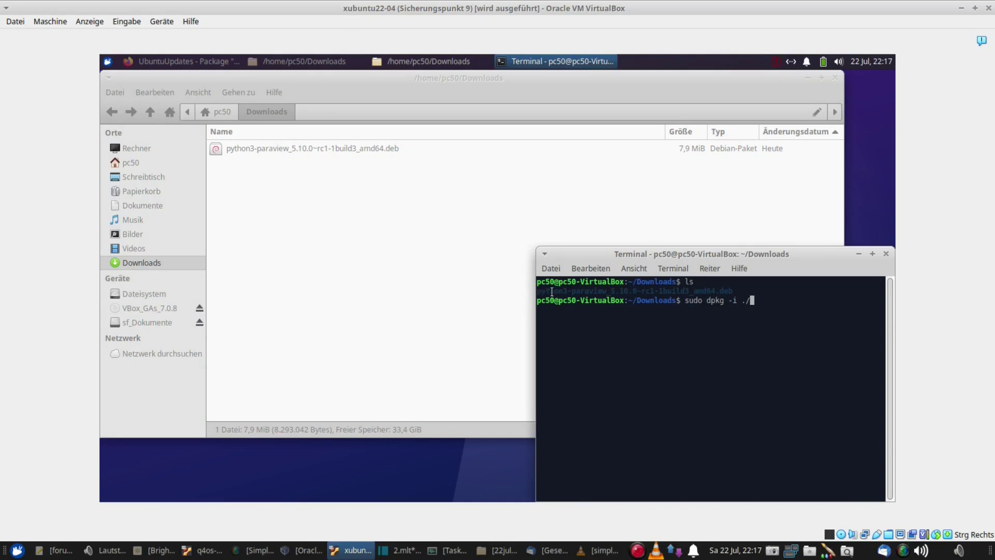
{"action": "right_click", "coordinate": [549, 287]}
{"action": "left_click", "coordinate": [585, 332]}
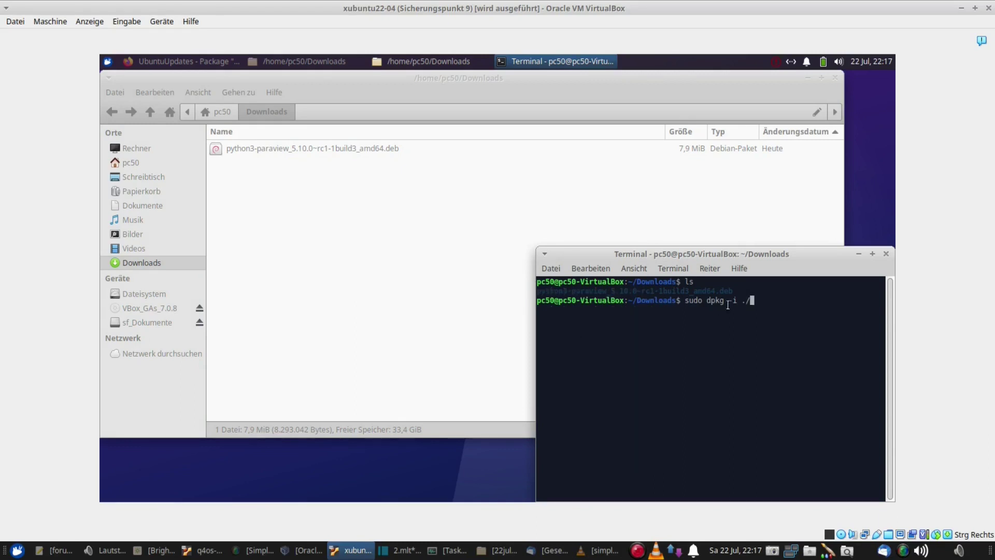
{"action": "right_click", "coordinate": [764, 301]}
{"action": "left_click", "coordinate": [780, 372]}
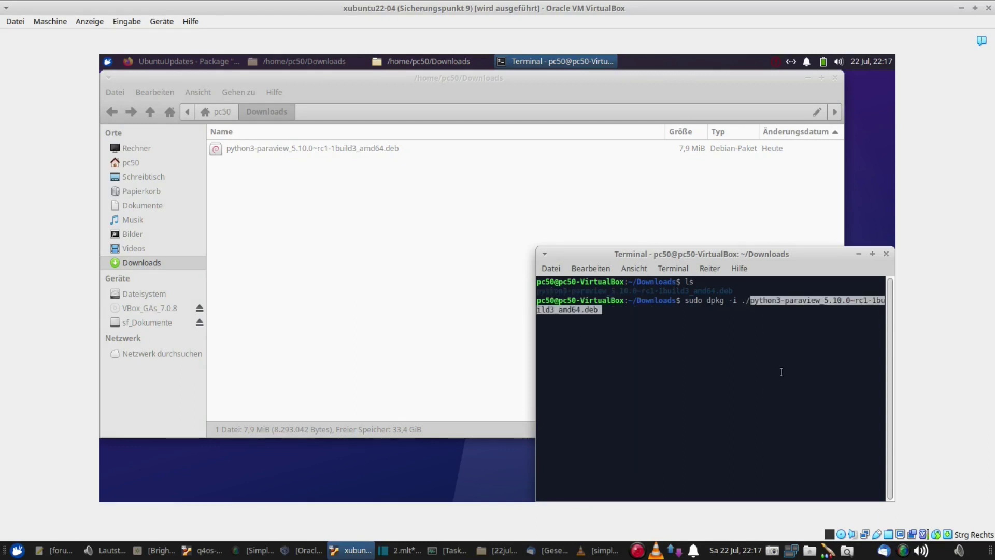
Step: Run the dpkg install with the password to install python3-paraview 5.10.0~rc1-1build3, then close the Terminal
{"action": "key", "text": "Return"}
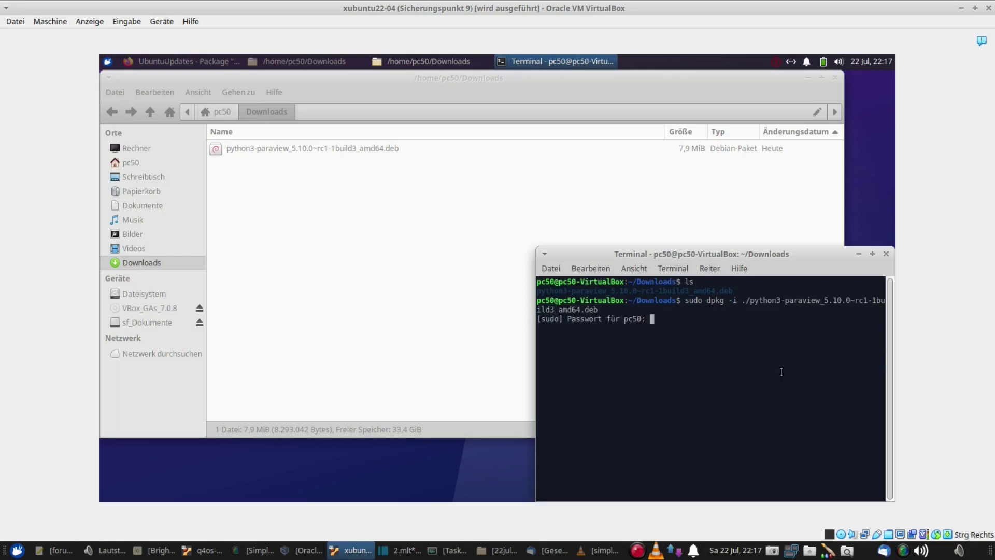
{"action": "key", "text": "Return"}
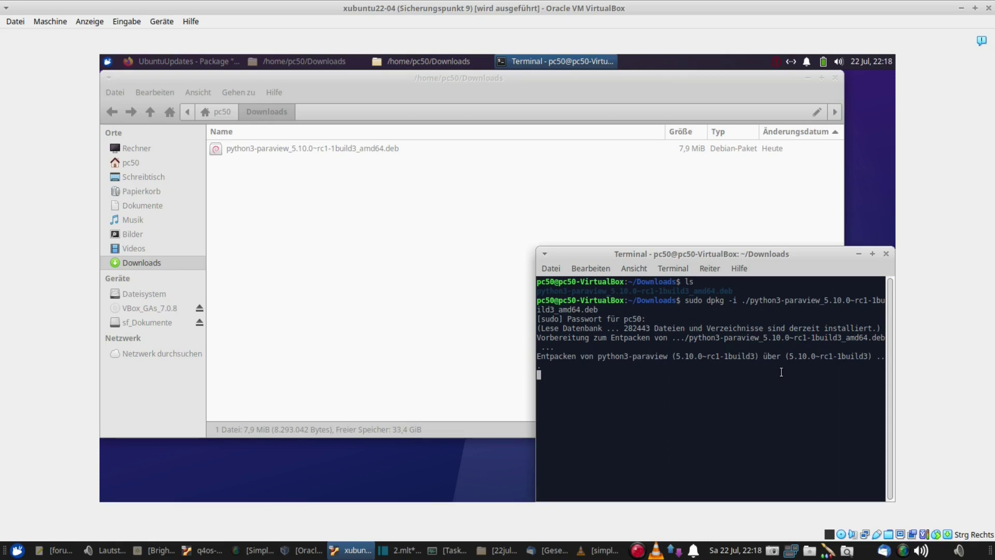
{"action": "left_click_drag", "start_coordinate": [697, 259], "coordinate": [666, 201]}
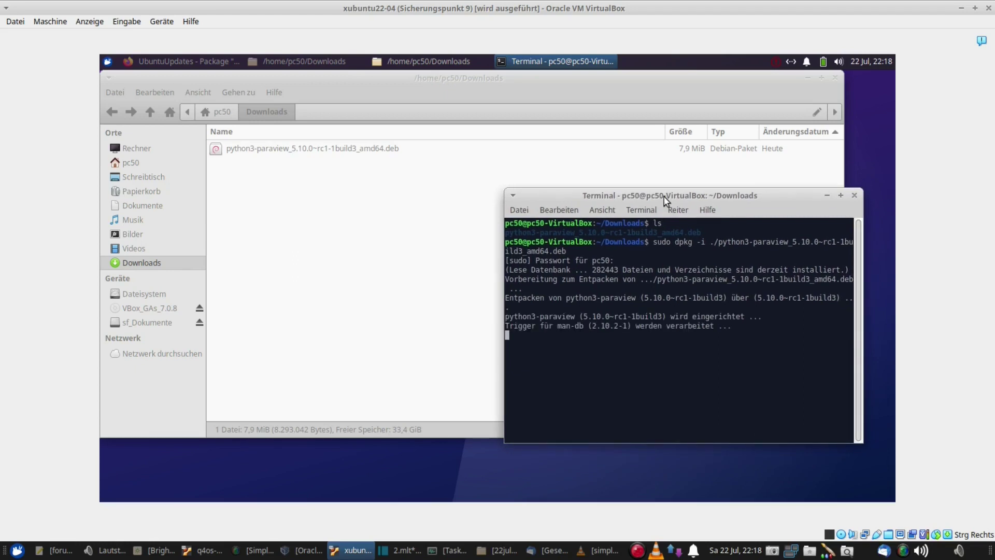
{"action": "left_click", "coordinate": [855, 195]}
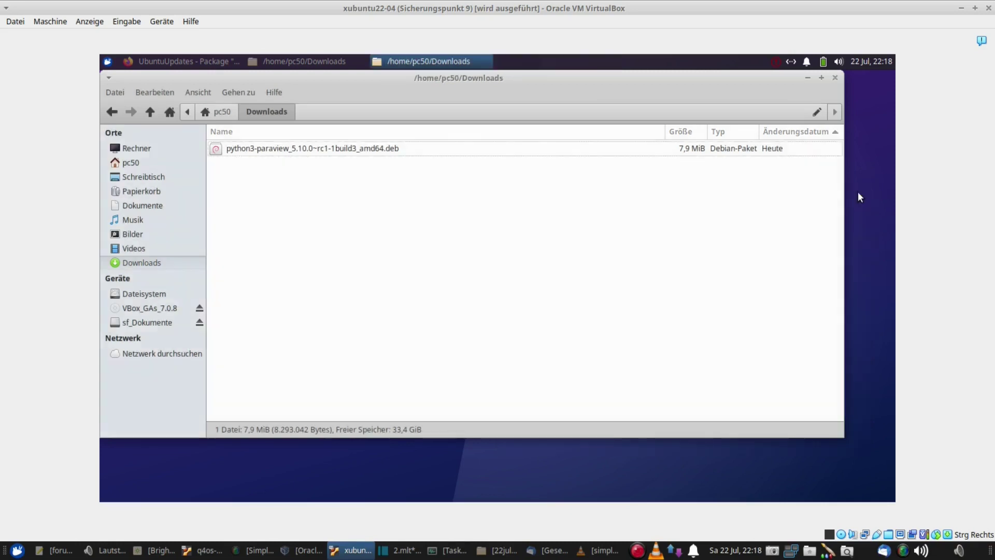
Step: Close the file manager and launch FreeCAD from the AppImage
{"action": "left_click", "coordinate": [836, 78]}
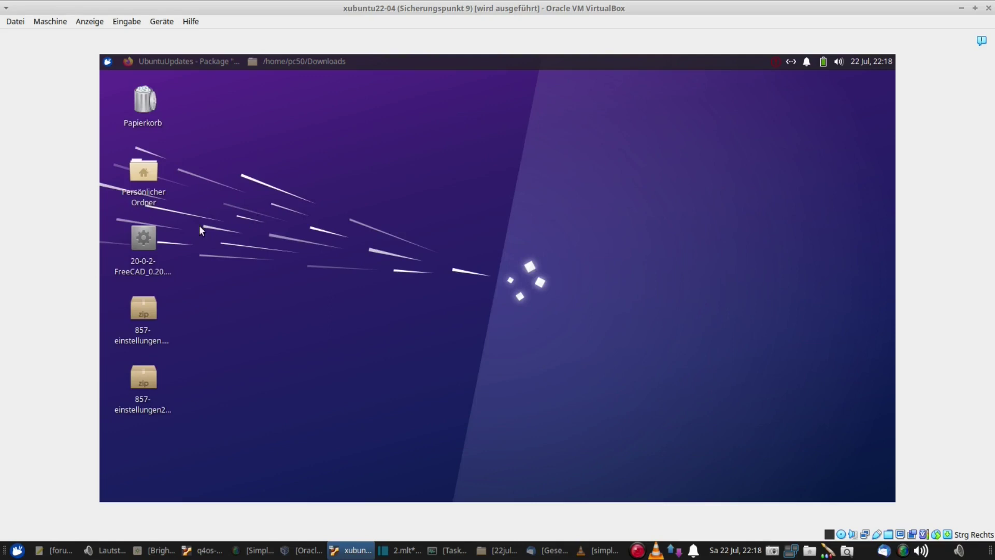
{"action": "right_click", "coordinate": [138, 232]}
{"action": "left_click", "coordinate": [178, 241]}
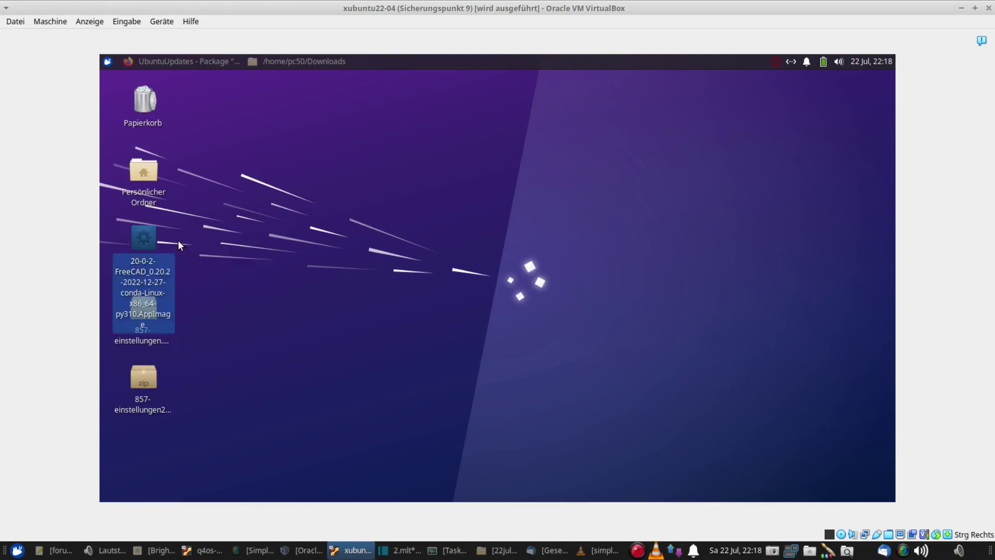
{"action": "left_click", "coordinate": [638, 550]}
{"action": "left_click", "coordinate": [673, 503]}
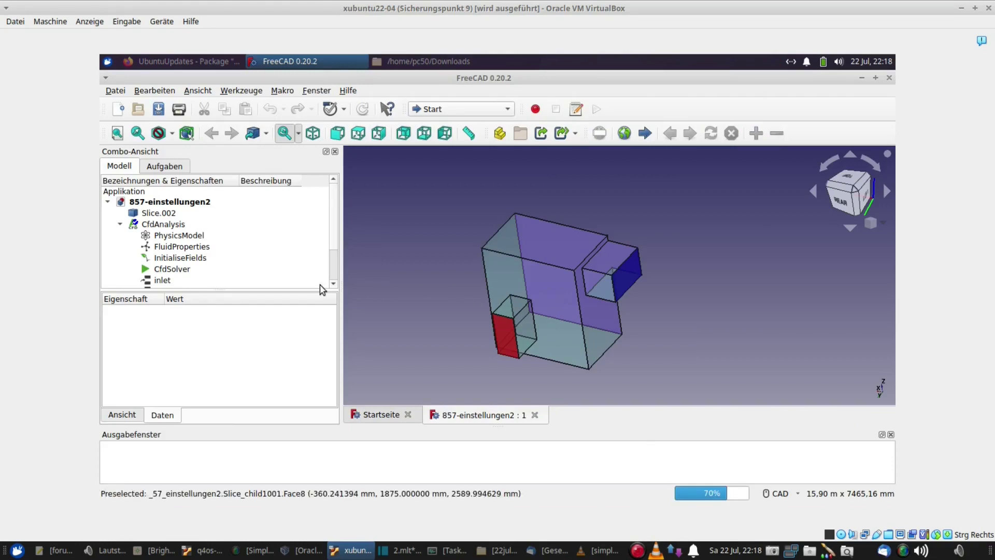
Step: Recompute the 857-einstellungen2 document and open the CfdSolver's Analysis control
{"action": "left_click", "coordinate": [155, 93]}
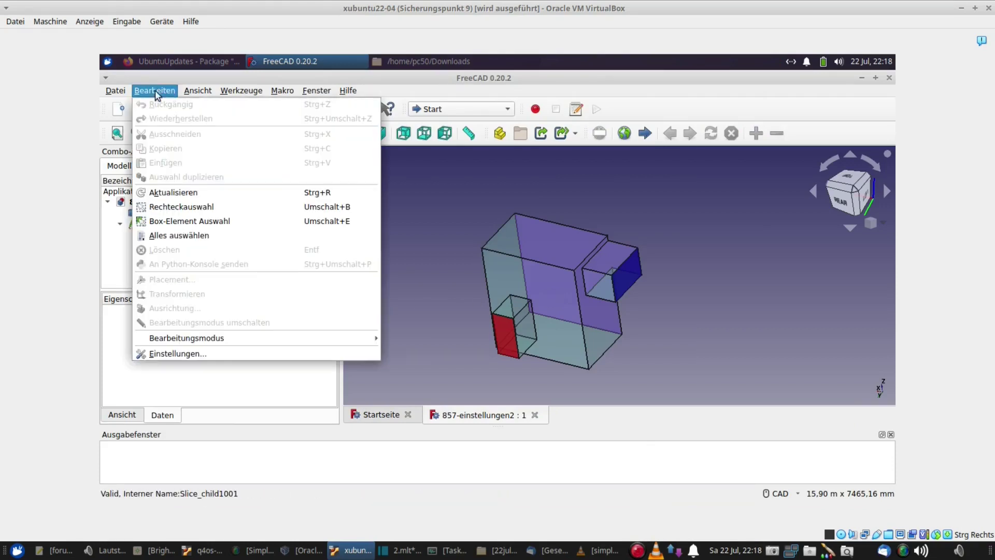
{"action": "left_click", "coordinate": [174, 194]}
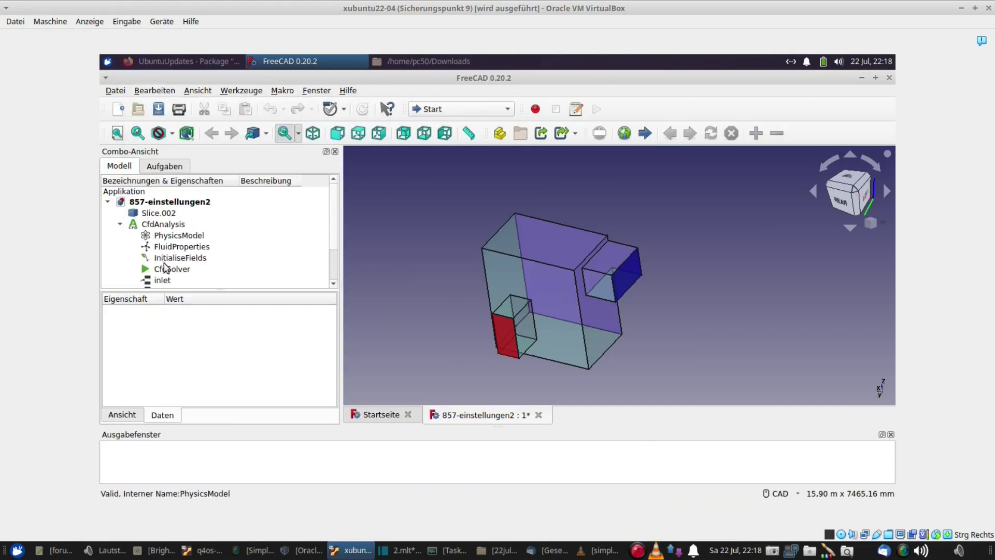
{"action": "left_click", "coordinate": [167, 271]}
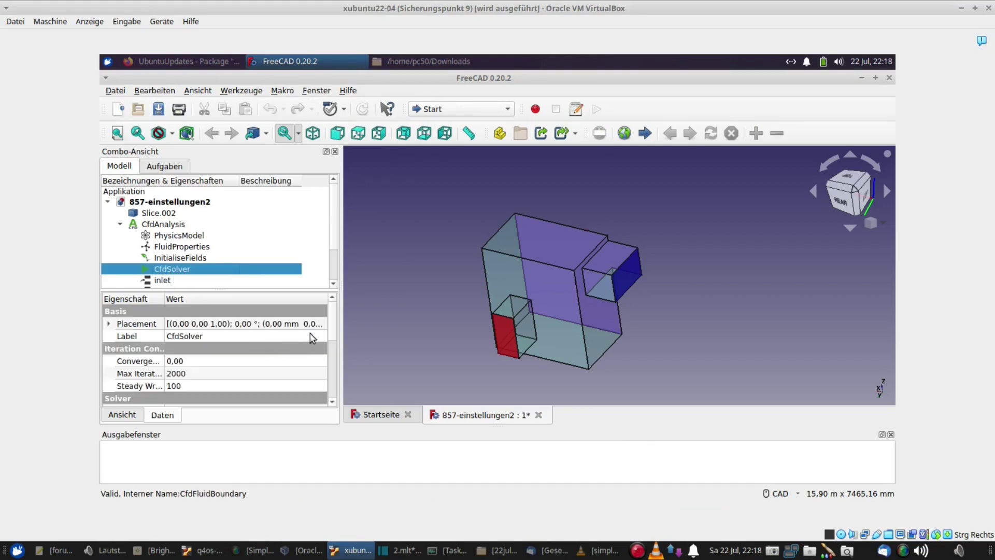
{"action": "scroll", "coordinate": [331, 332], "scroll_direction": "down", "scroll_amount": 3}
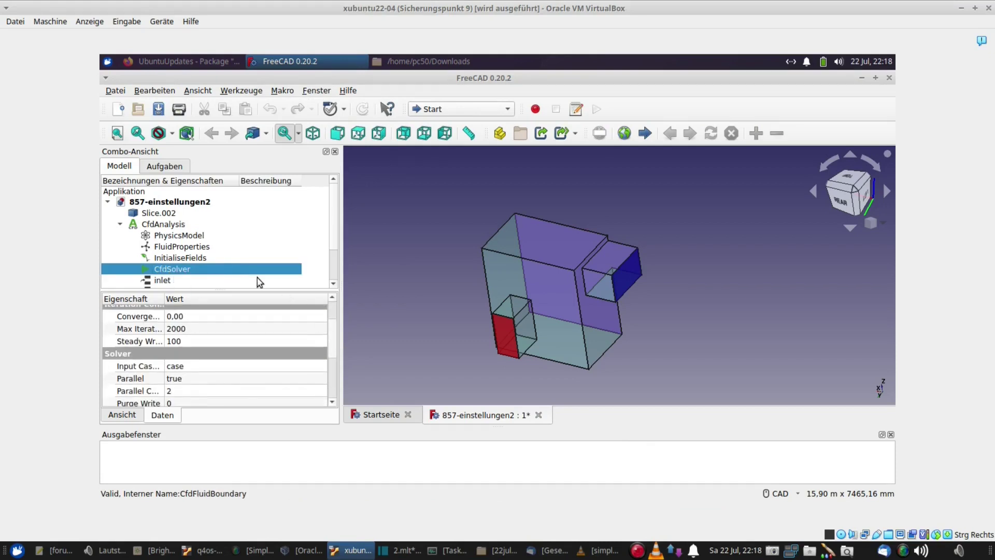
{"action": "double_click", "coordinate": [197, 268]}
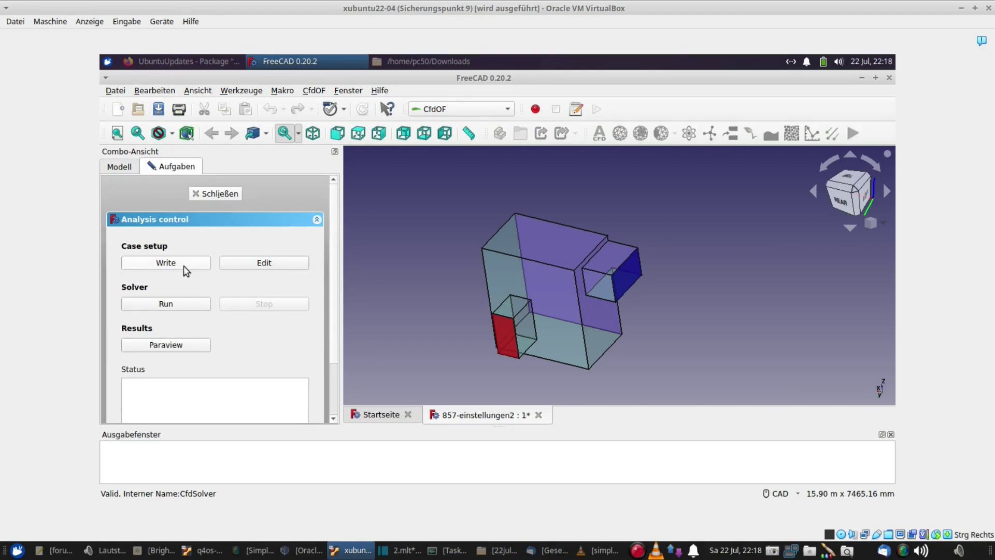
Step: Write the CFD case and run the solver until it finishes after about 274 iterations
{"action": "left_click", "coordinate": [183, 266]}
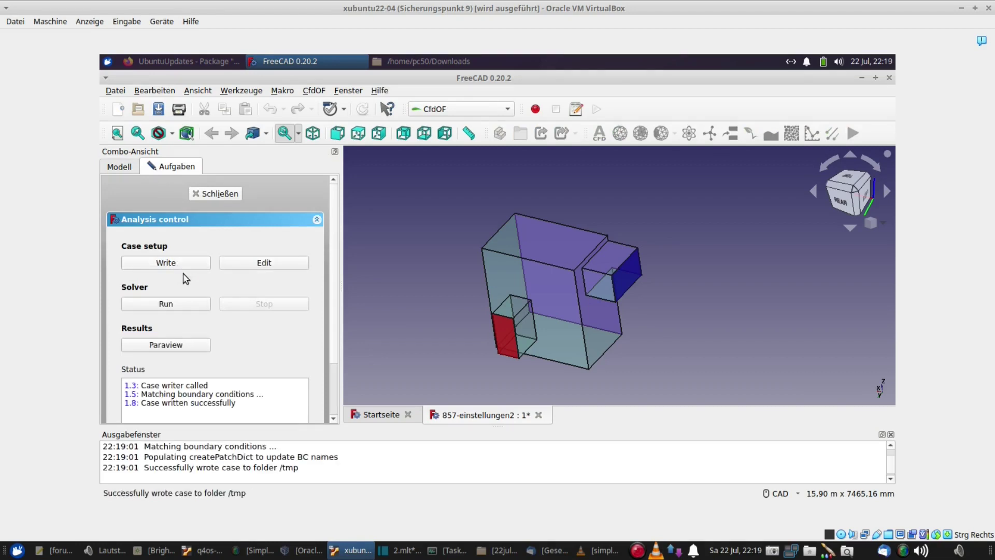
{"action": "left_click", "coordinate": [173, 307]}
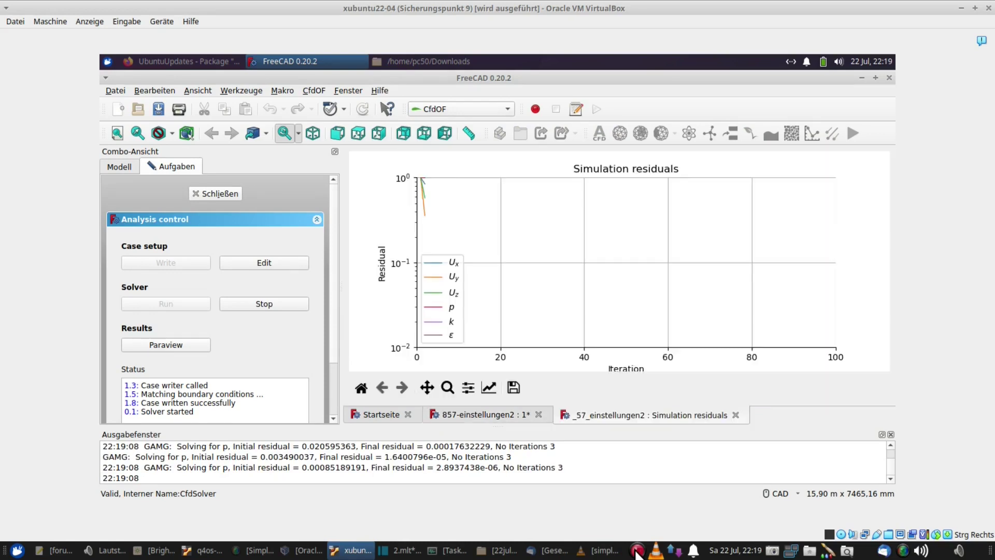
{"action": "right_click", "coordinate": [637, 551]}
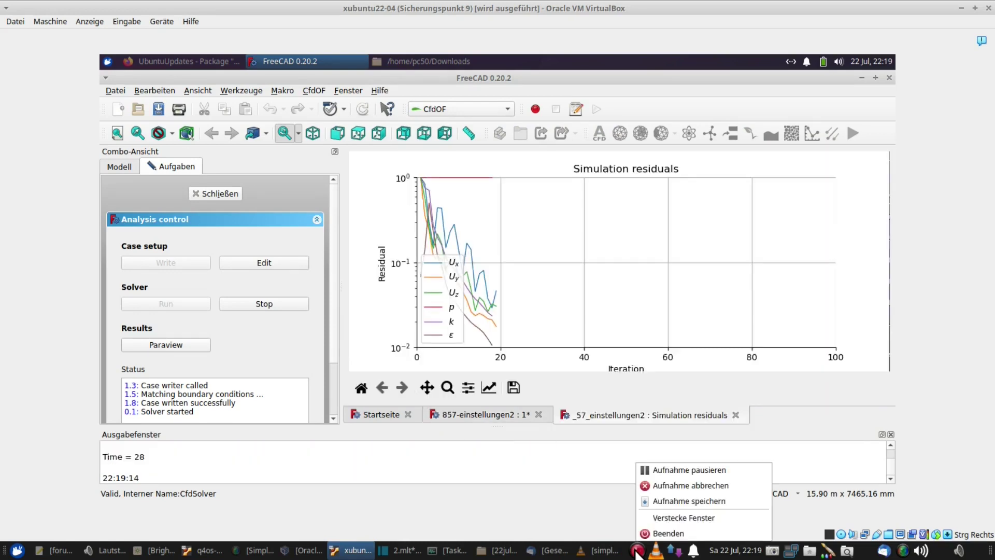
{"action": "left_click", "coordinate": [657, 518]}
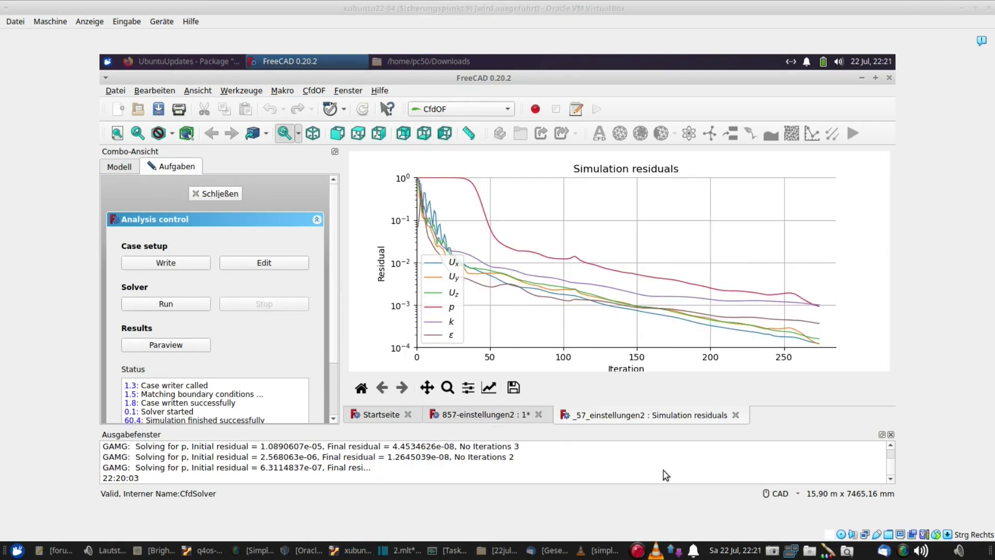
Step: Show the velocity U results in ParaView, rotate the model, and add a Glyph filter
{"action": "left_click", "coordinate": [168, 347]}
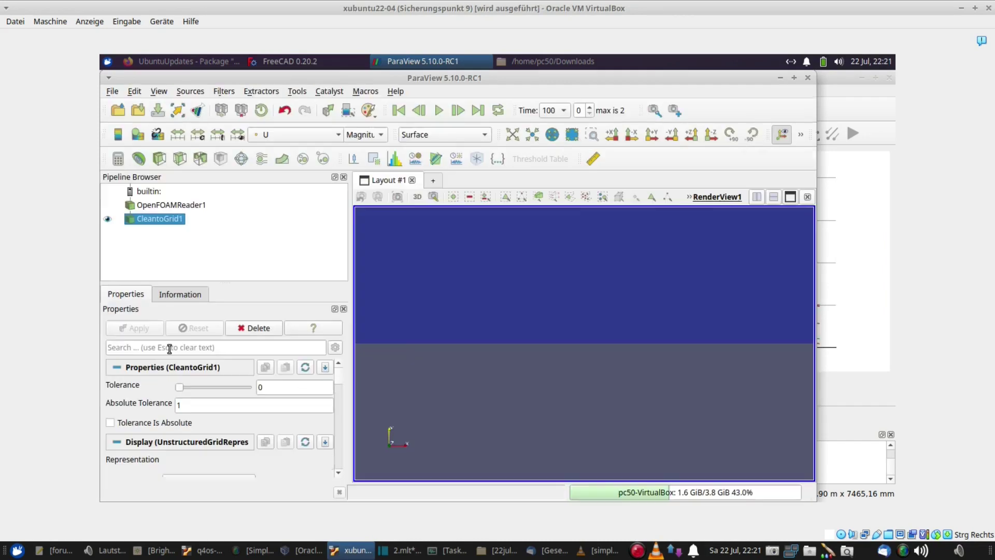
{"action": "left_click_drag", "start_coordinate": [648, 412], "coordinate": [687, 337]}
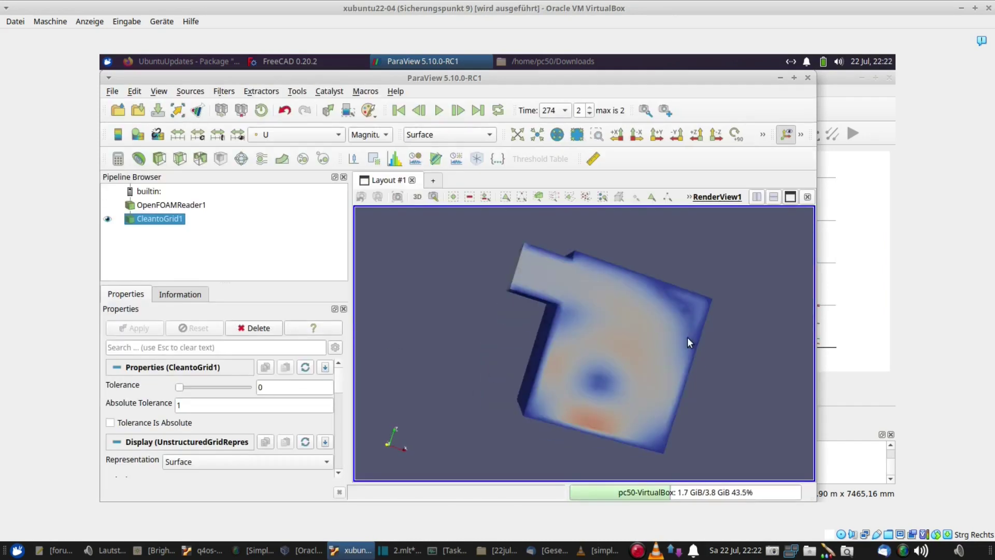
{"action": "left_click", "coordinate": [241, 159]}
Step: Apply Line glyphs with scale factor 500, then rotate the view to inspect the swirling flow
{"action": "left_click", "coordinate": [234, 406]}
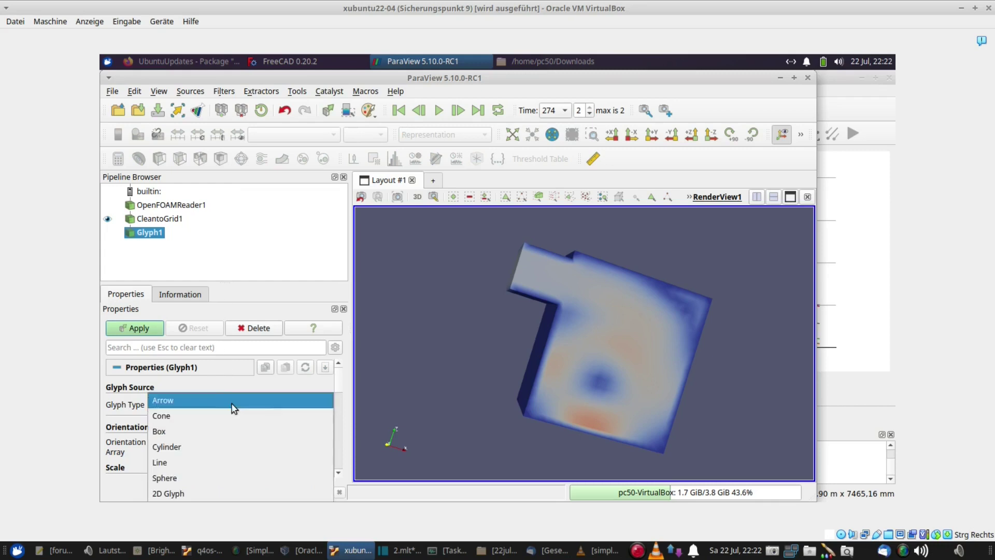
{"action": "left_click", "coordinate": [212, 458]}
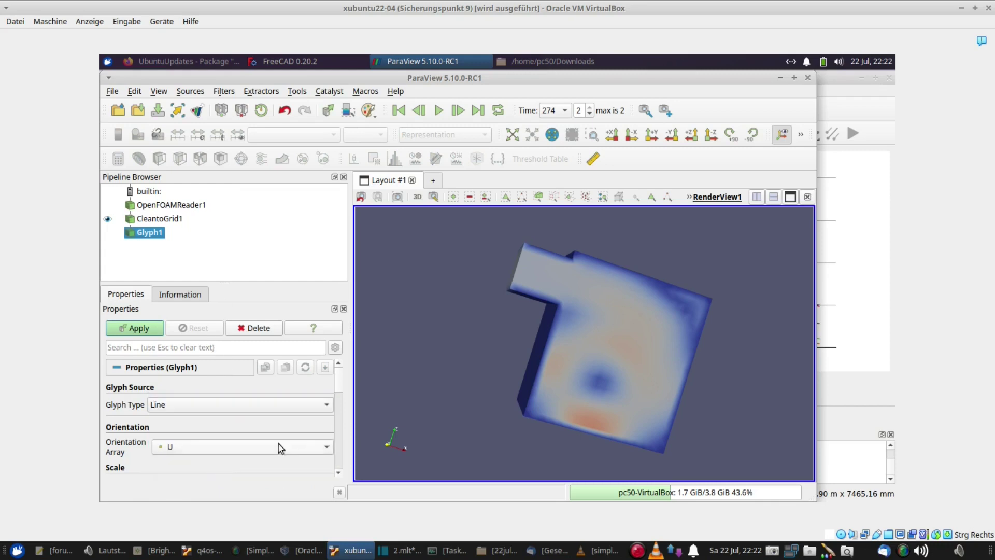
{"action": "scroll", "coordinate": [344, 389], "scroll_direction": "down", "scroll_amount": 2}
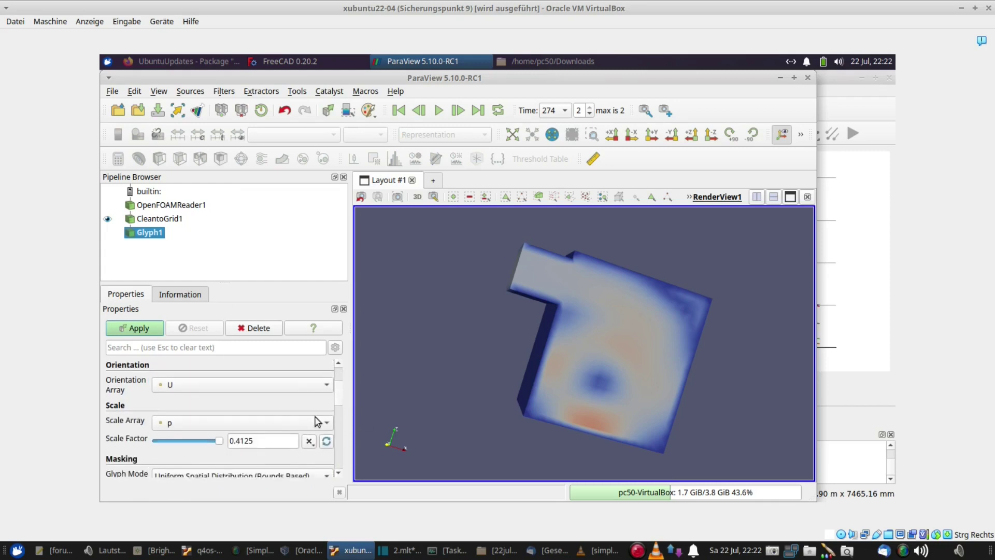
{"action": "left_click_drag", "start_coordinate": [272, 445], "coordinate": [207, 436]}
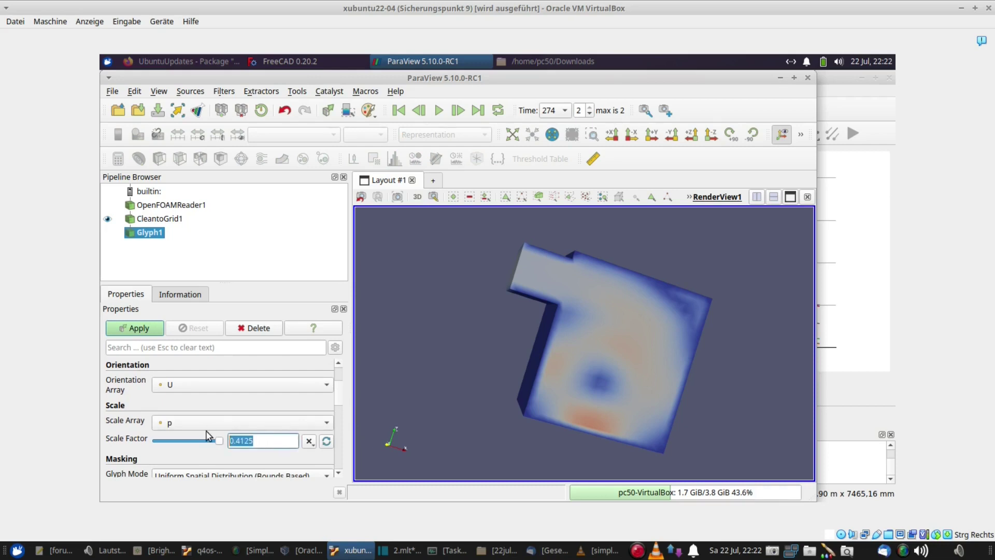
{"action": "type", "text": "500"}
{"action": "left_click", "coordinate": [139, 334]}
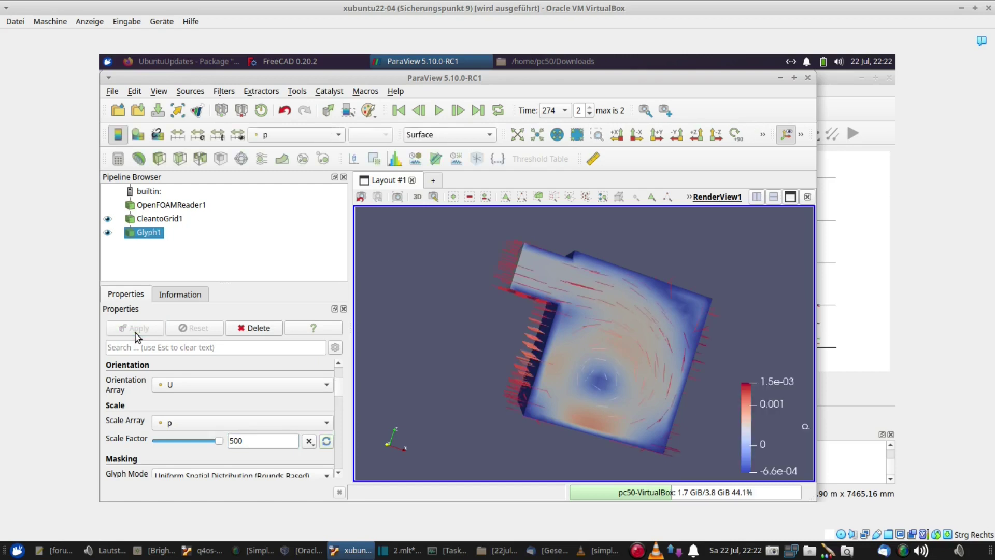
{"action": "left_click_drag", "start_coordinate": [499, 385], "coordinate": [505, 396]}
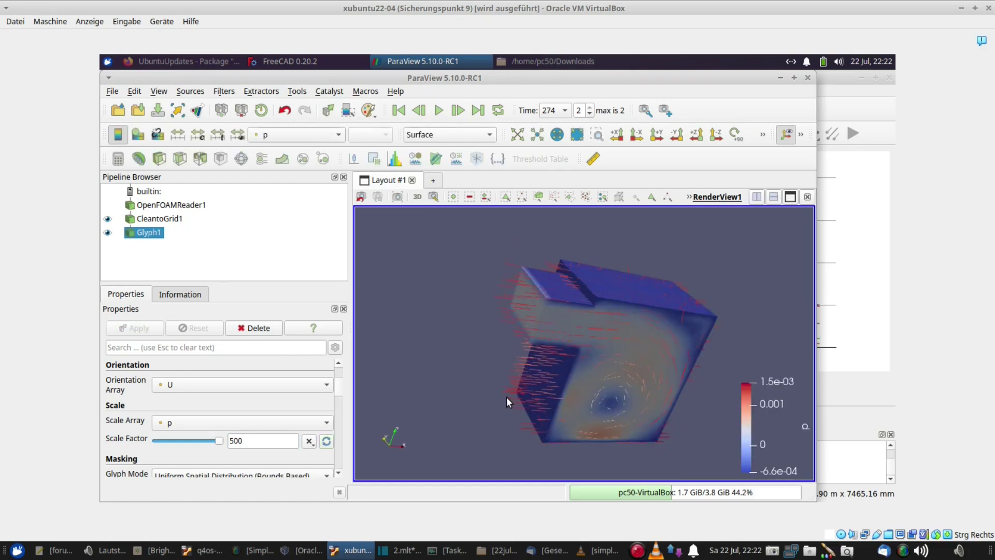